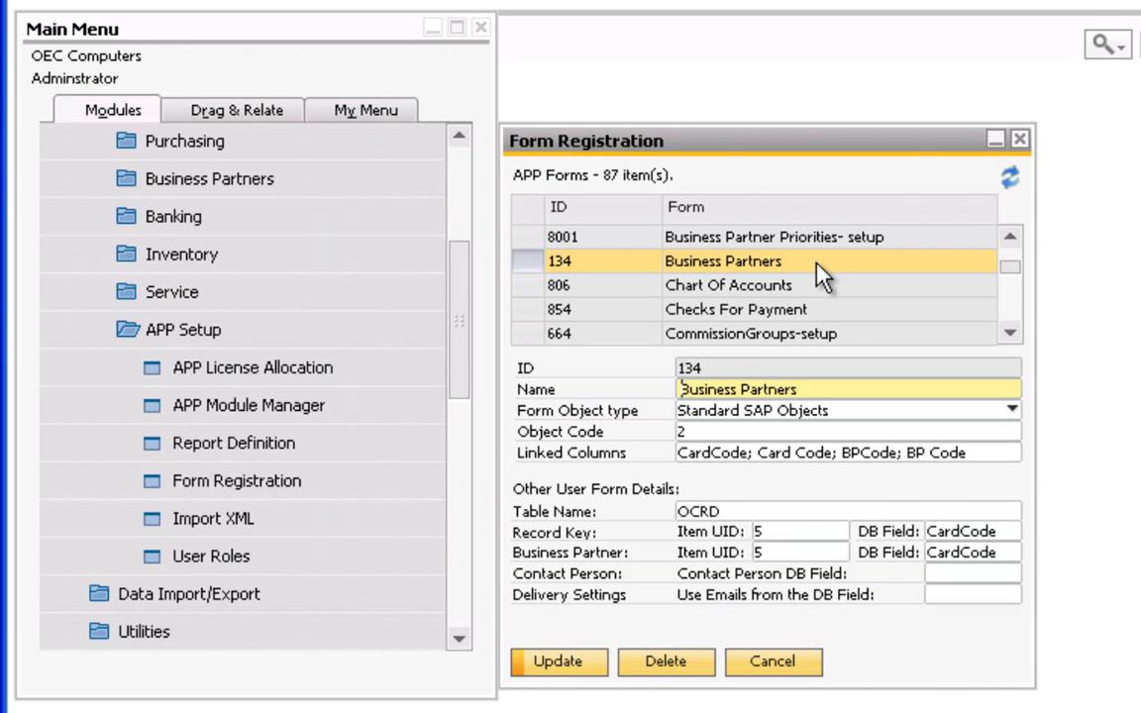
- Review the form object type options for the Business Partners form and browse the list of registered APP forms
left_click(1011, 413)
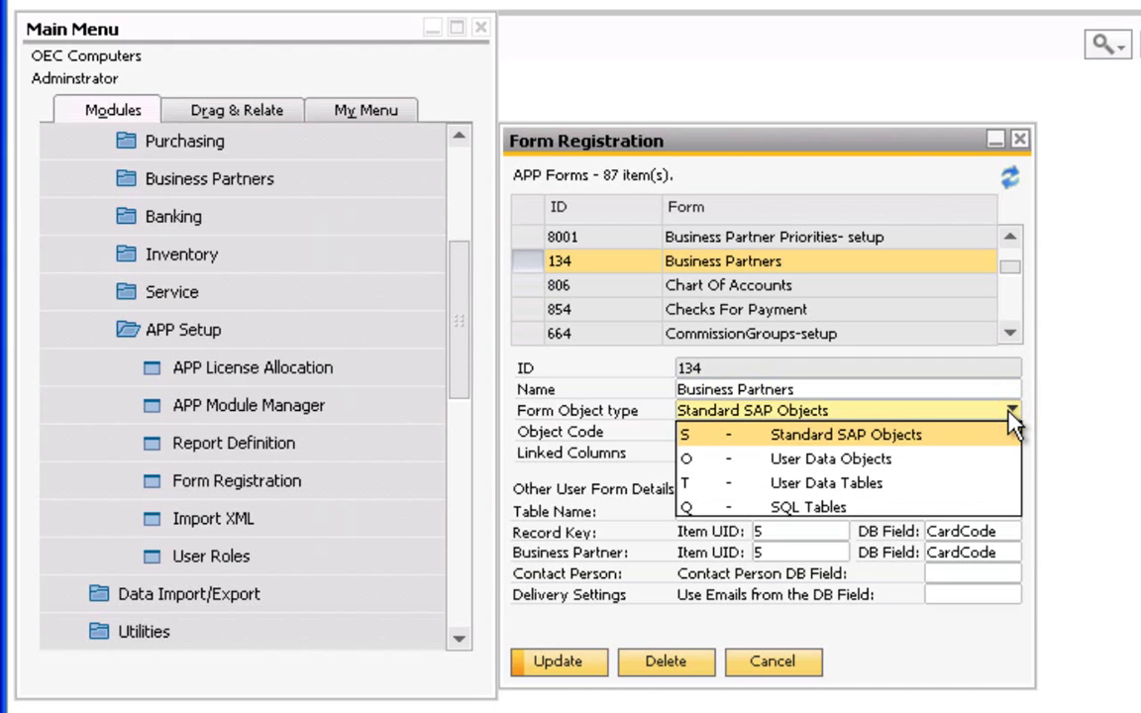
left_click(1009, 415)
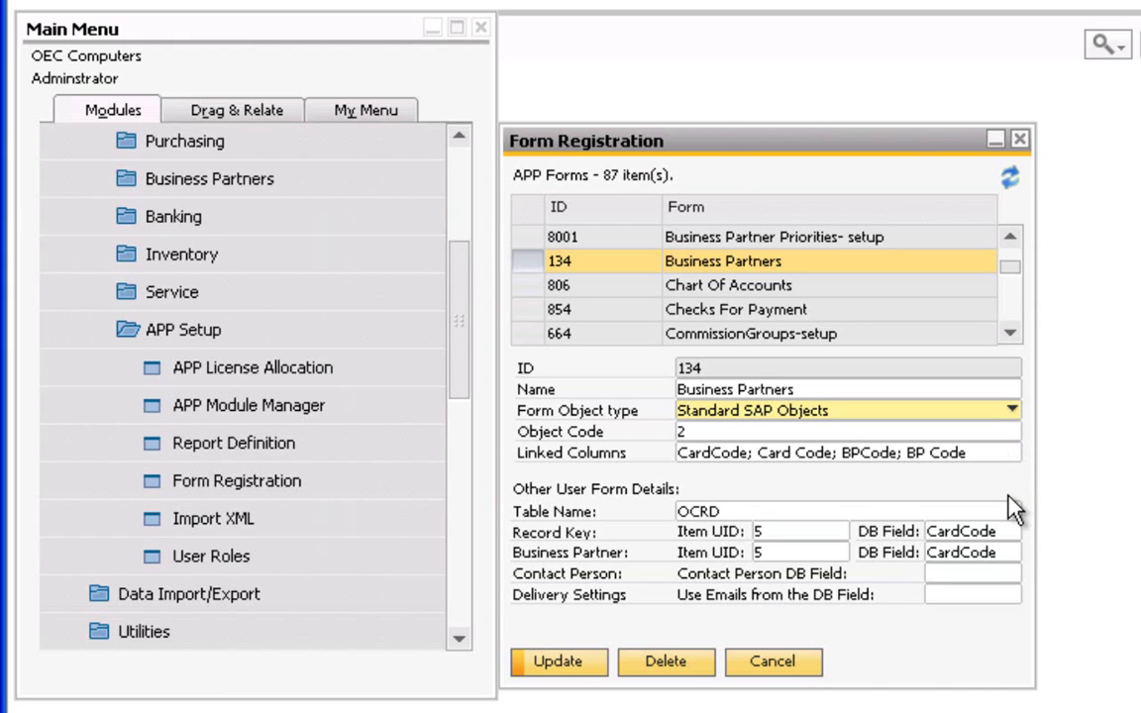
left_click(1011, 295)
left_click(1012, 295)
left_click(1012, 295)
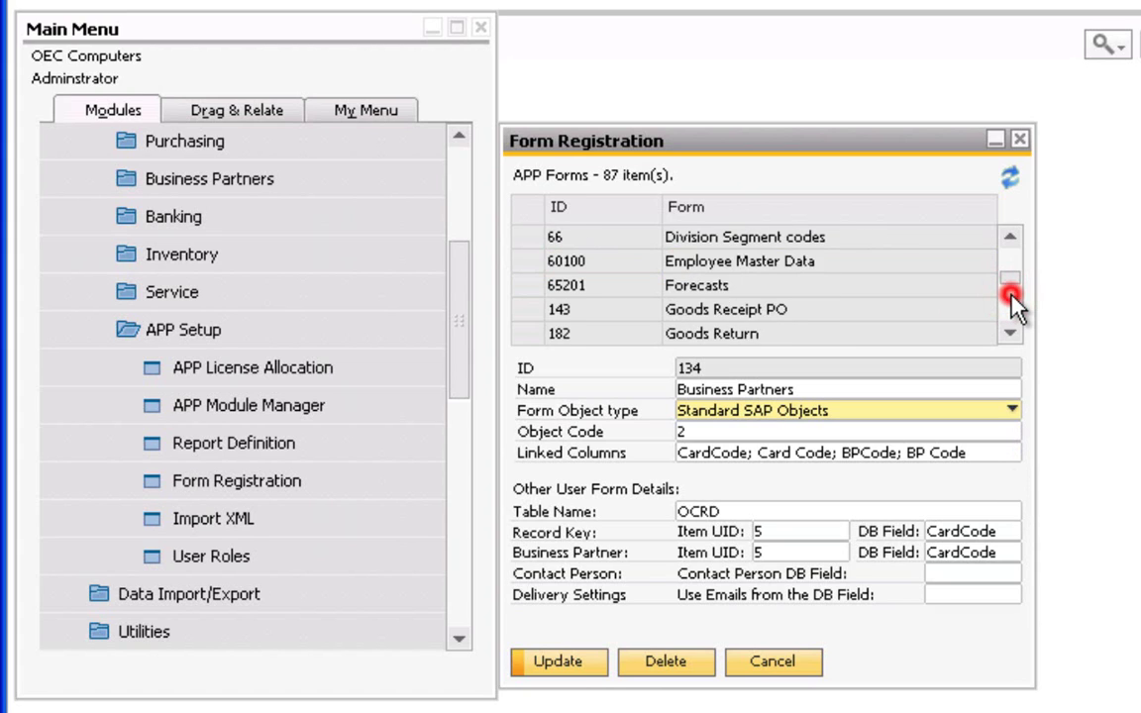
left_click(1011, 295)
left_click(1011, 295)
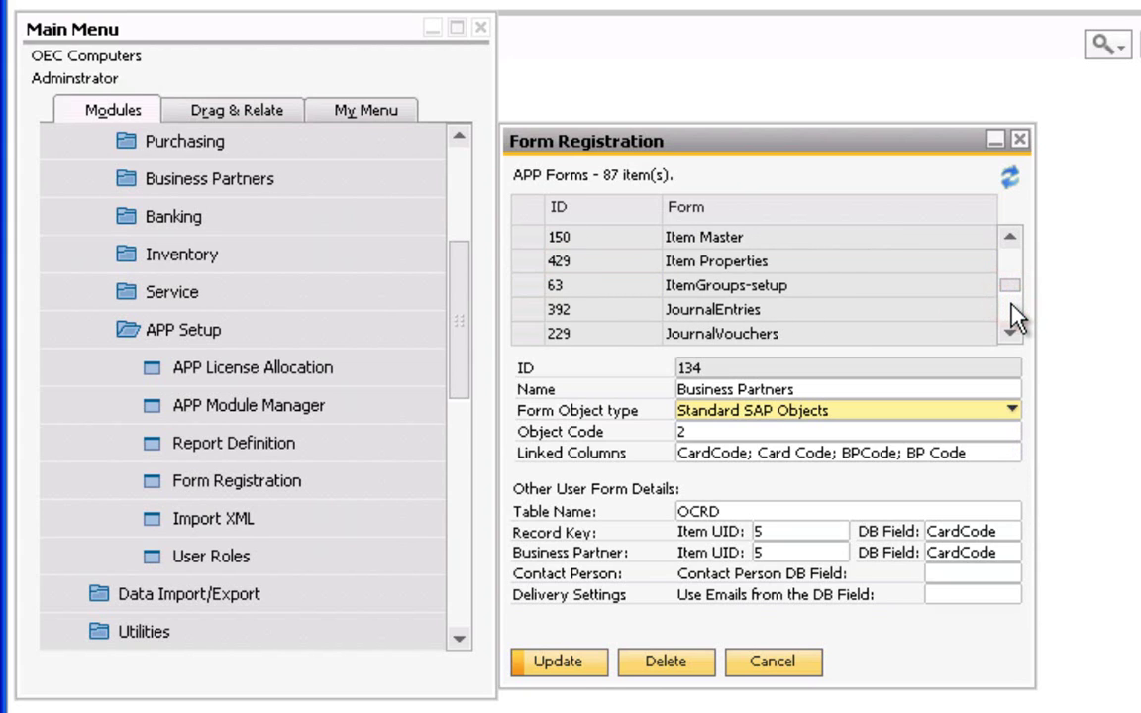
left_click(1012, 307)
left_click(1012, 315)
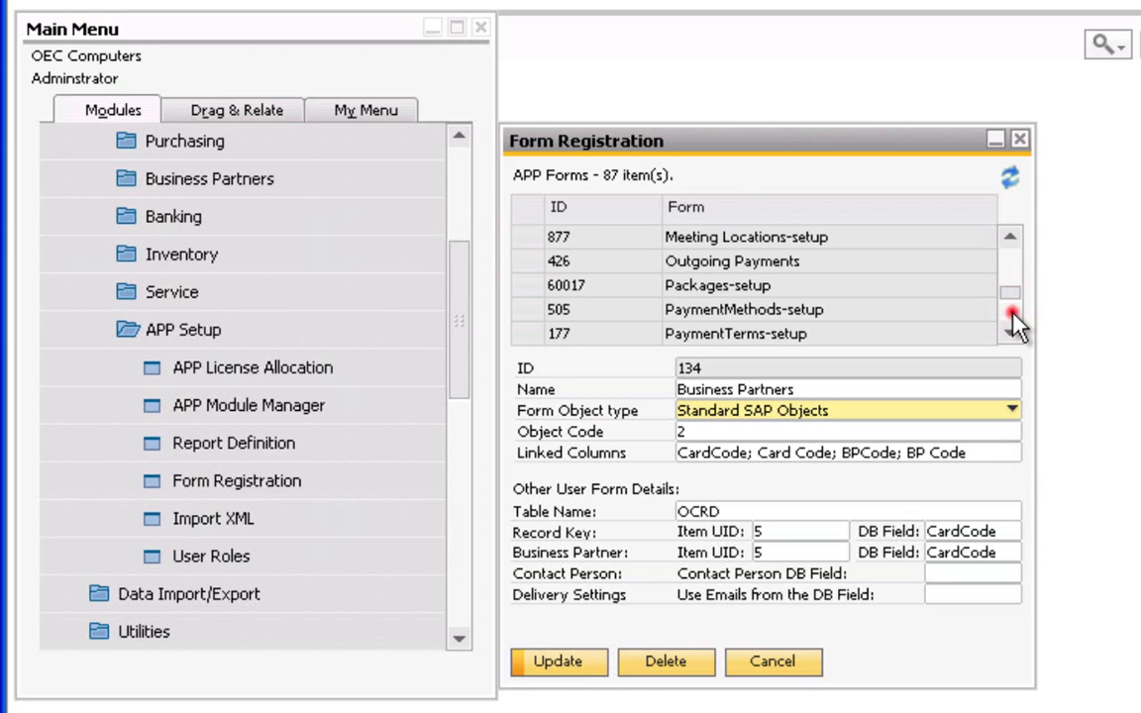
left_click(1011, 317)
left_click(1011, 319)
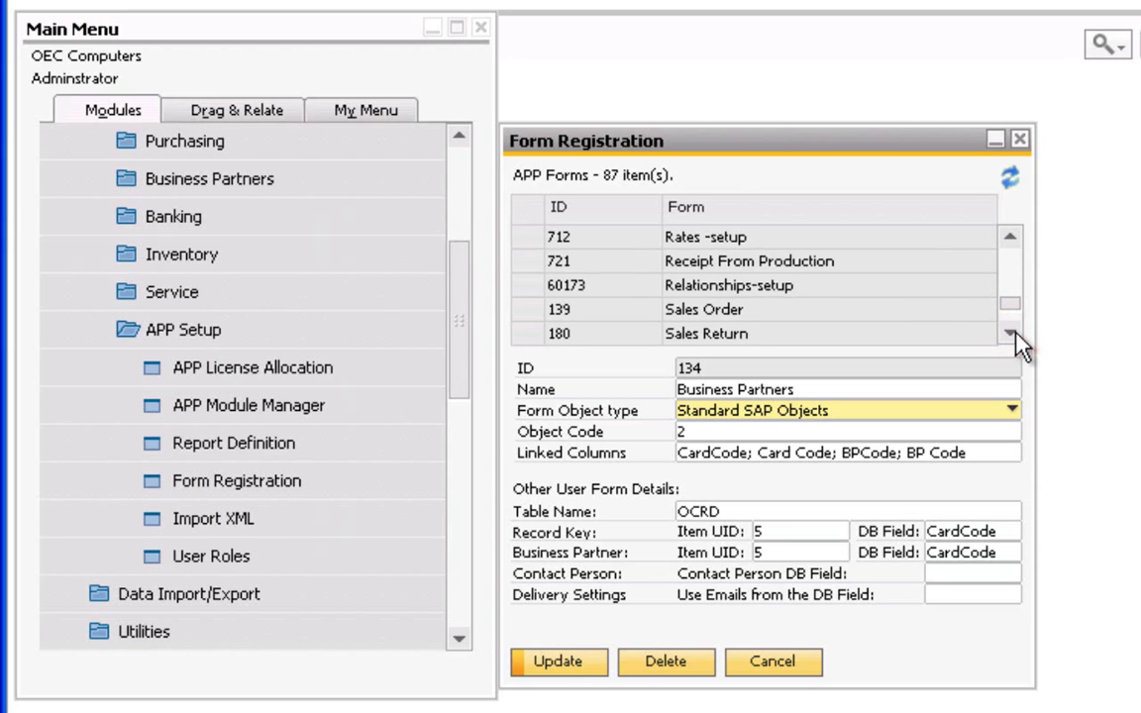
left_click(856, 311)
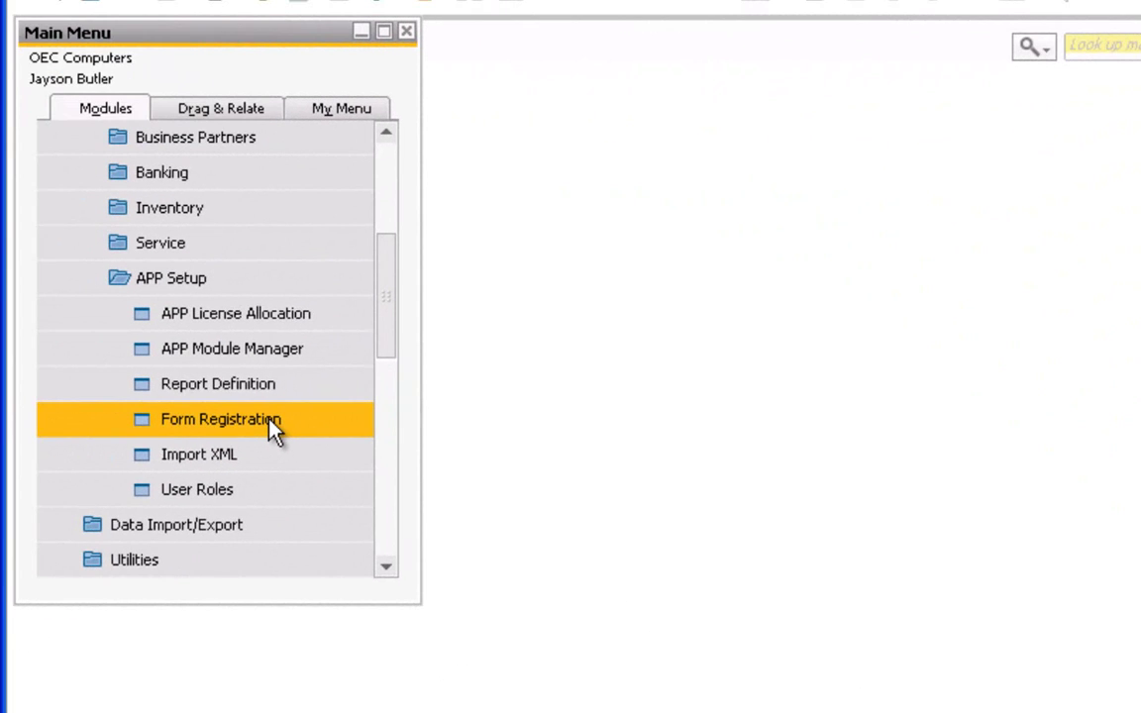
- Open Form Registration and enter a new form with ID TWBSRMA, name RMA Maintenance and object type User Data Objects
left_click(271, 424)
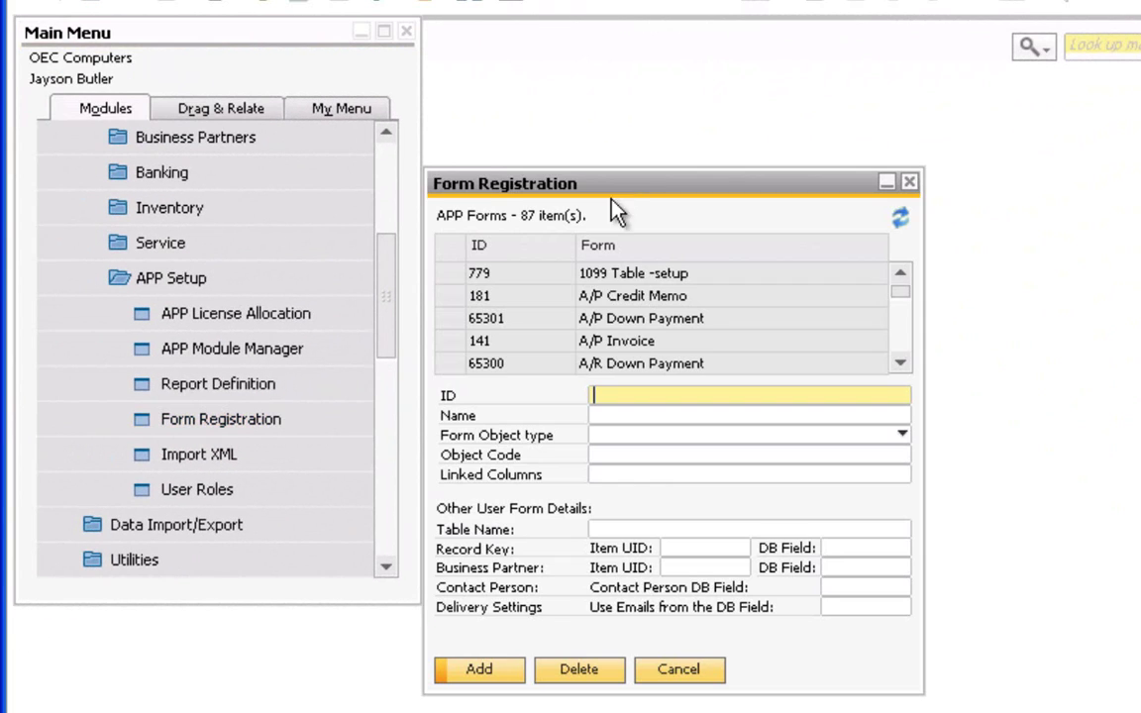
left_click(626, 394)
type("TWBSRMA")
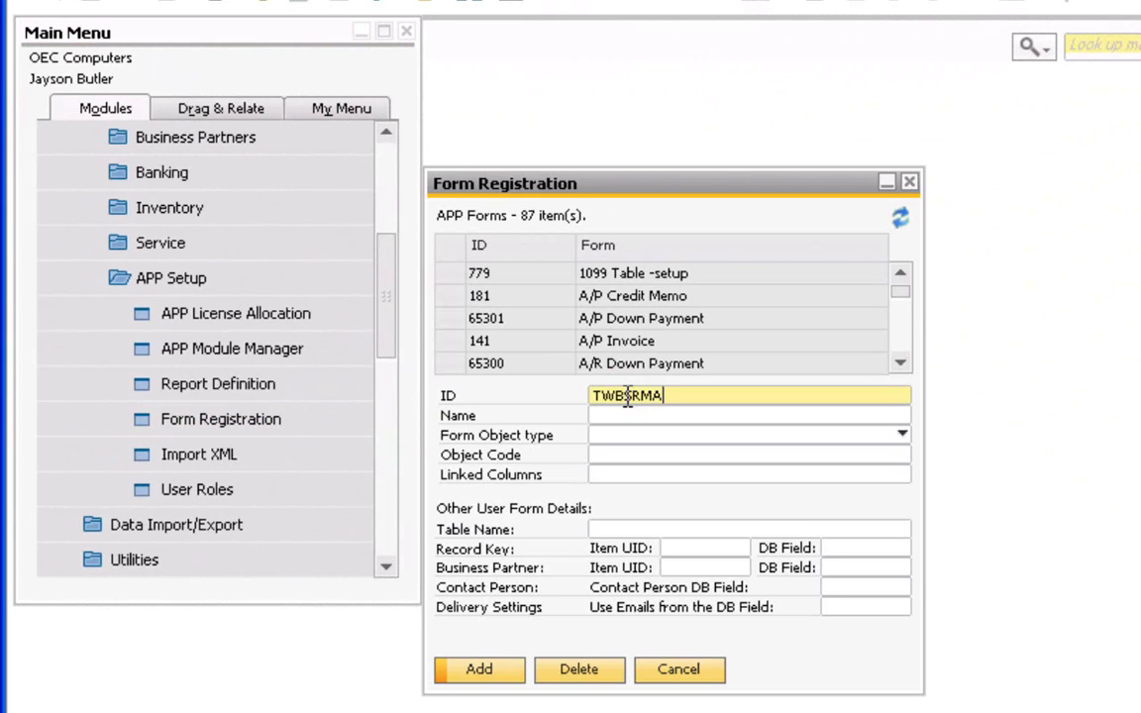
left_click(631, 414)
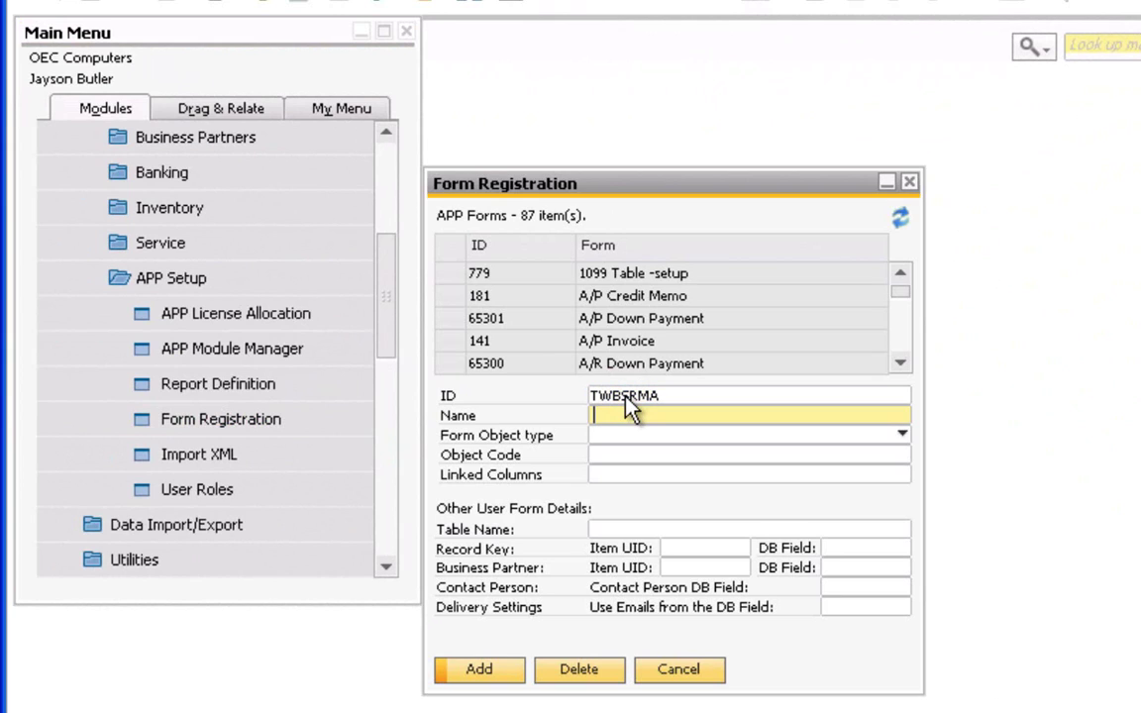
type("RMA Maintenance")
left_click(902, 435)
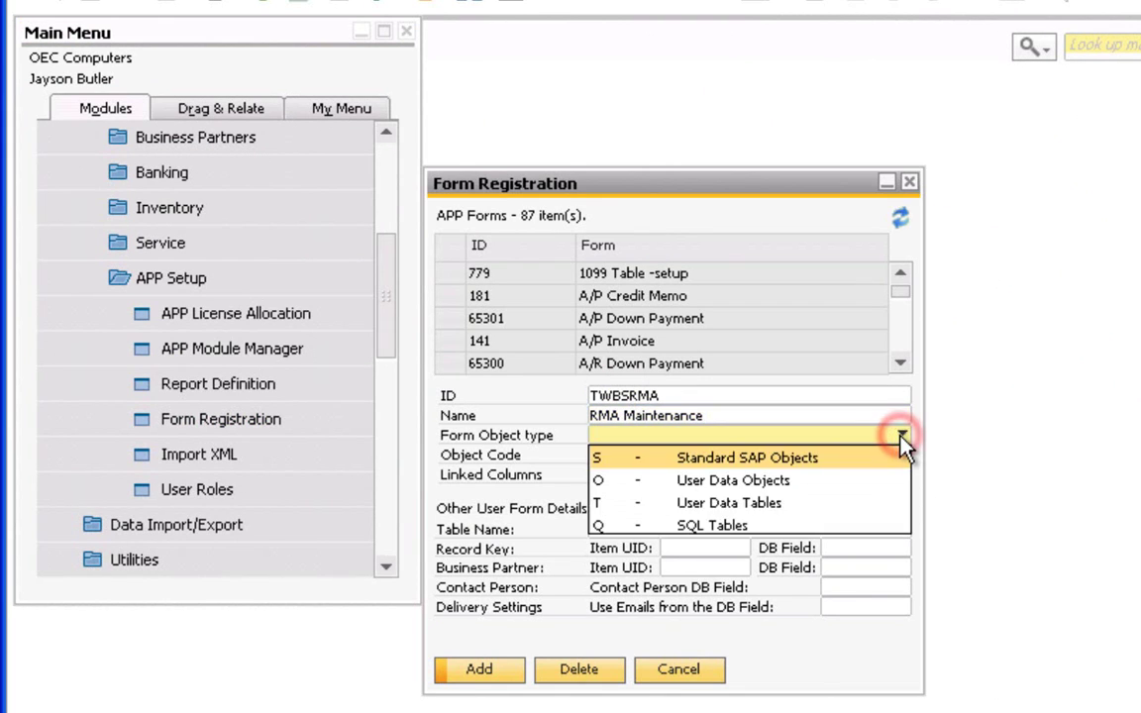
left_click(835, 498)
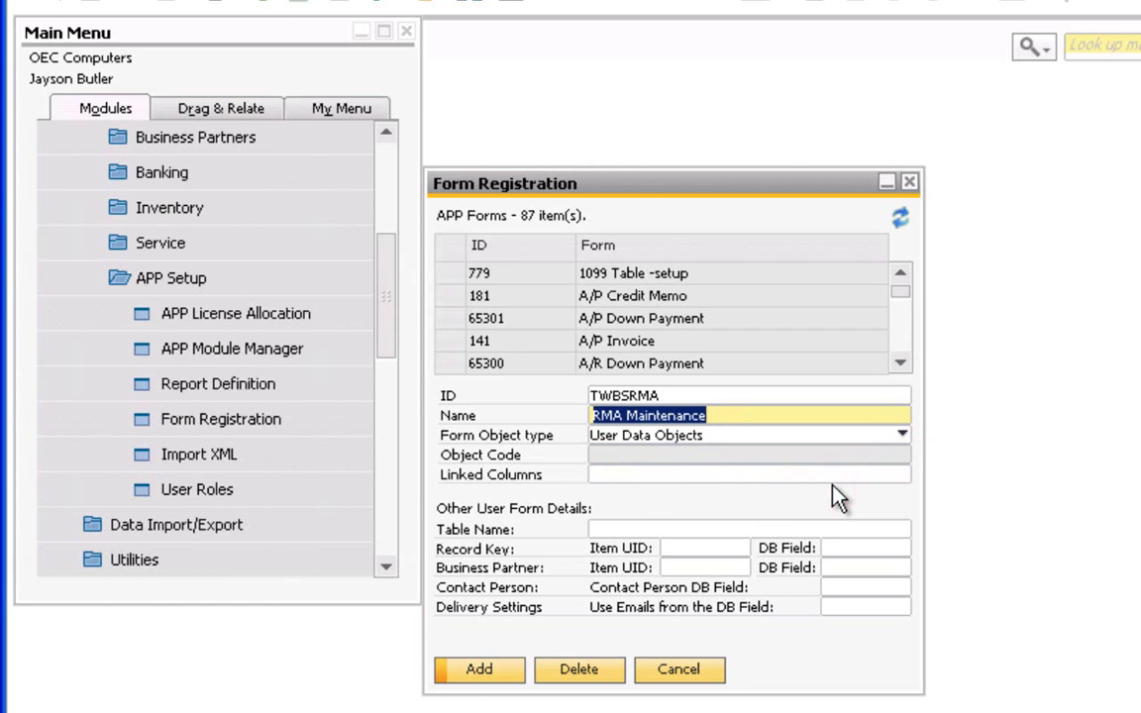
left_click(658, 531)
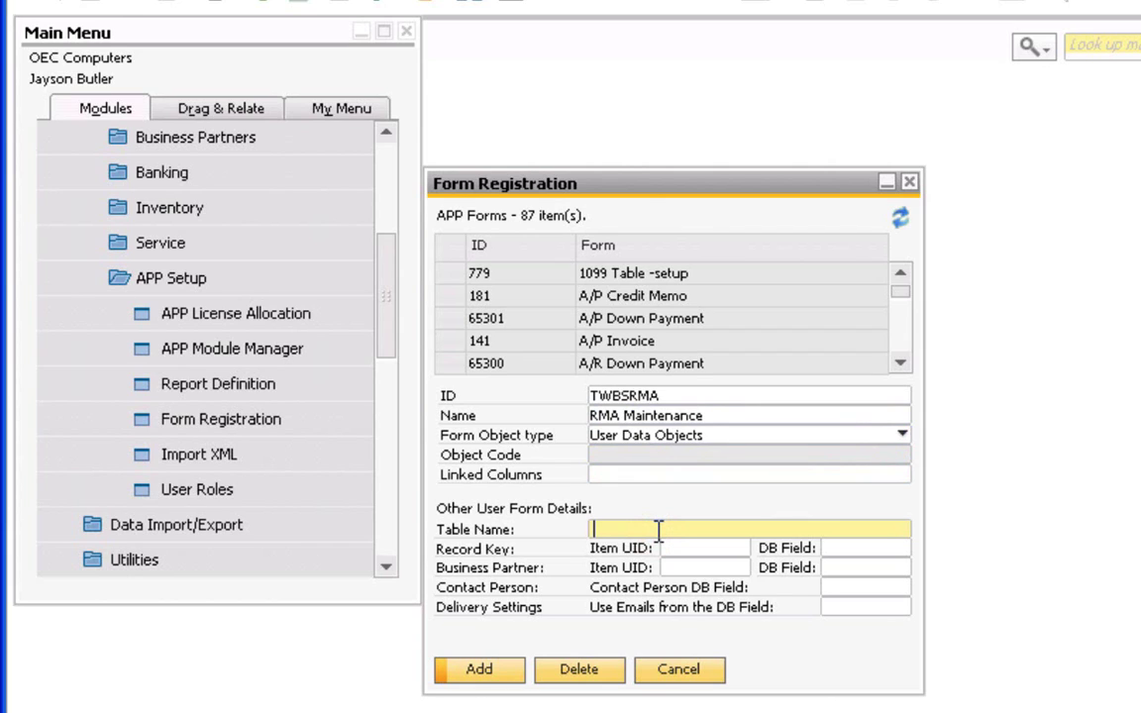
type("@TWBS_RMA_ORMA")
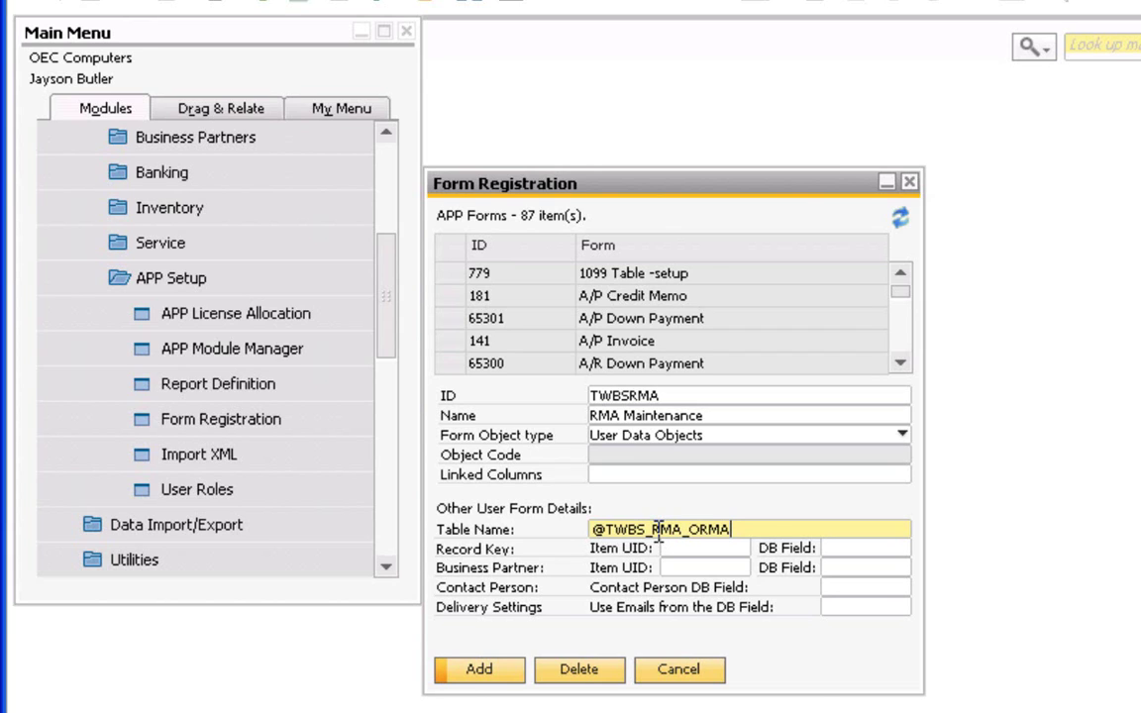
left_click(479, 672)
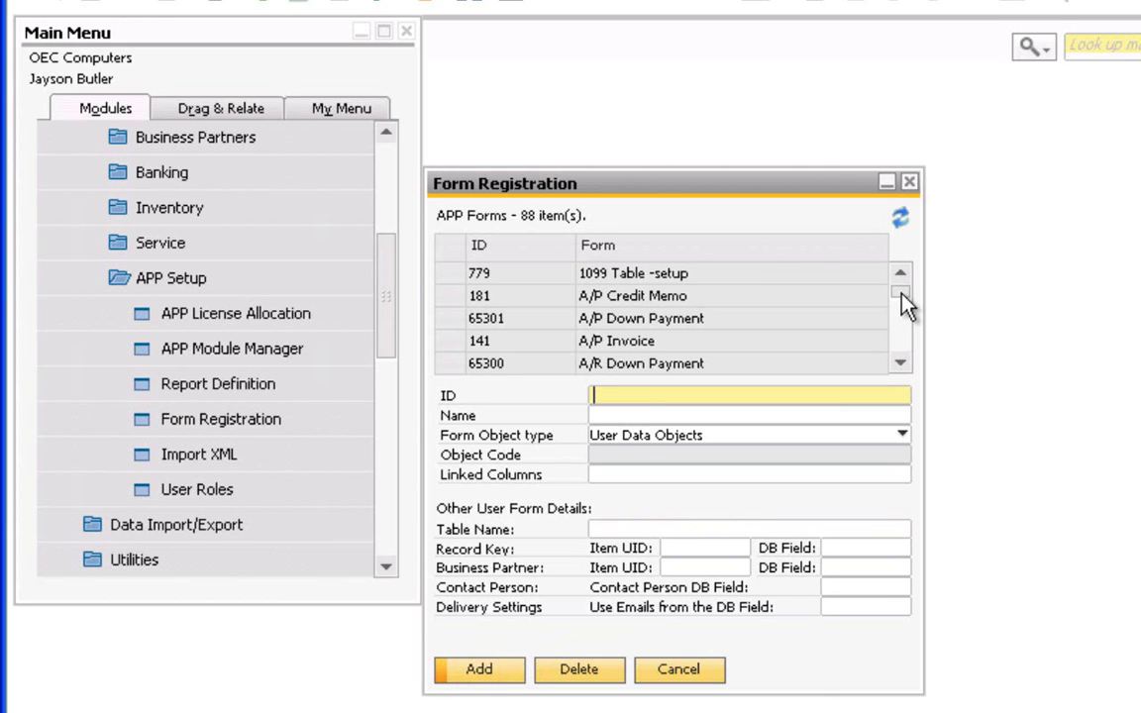
left_click_drag(908, 306, 908, 349)
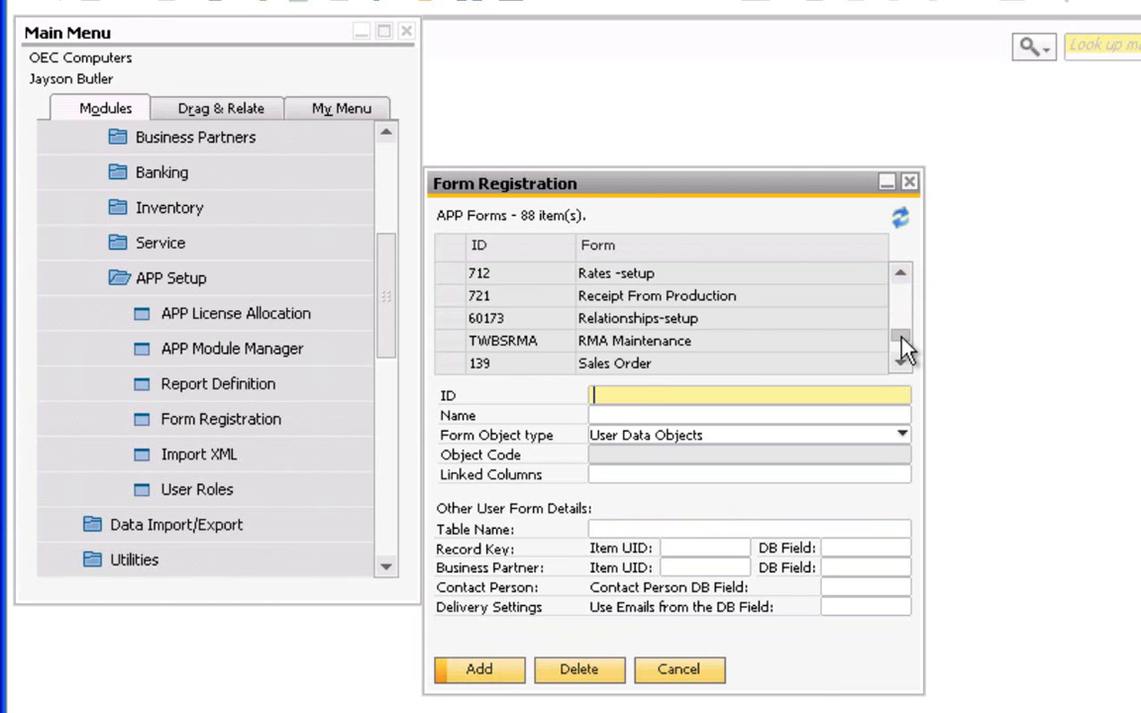
left_click(520, 346)
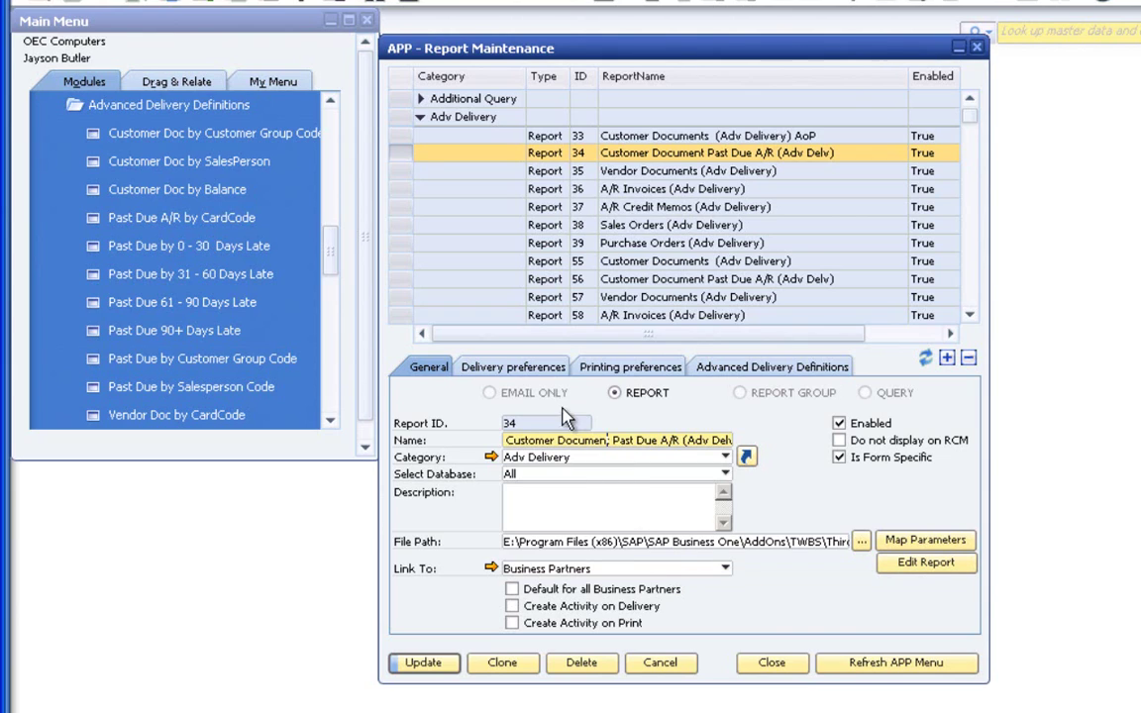
- Check the delivery preferences of report 34 and the tags available in its Past Due A/R message, leaving the message unsaved
left_click(528, 380)
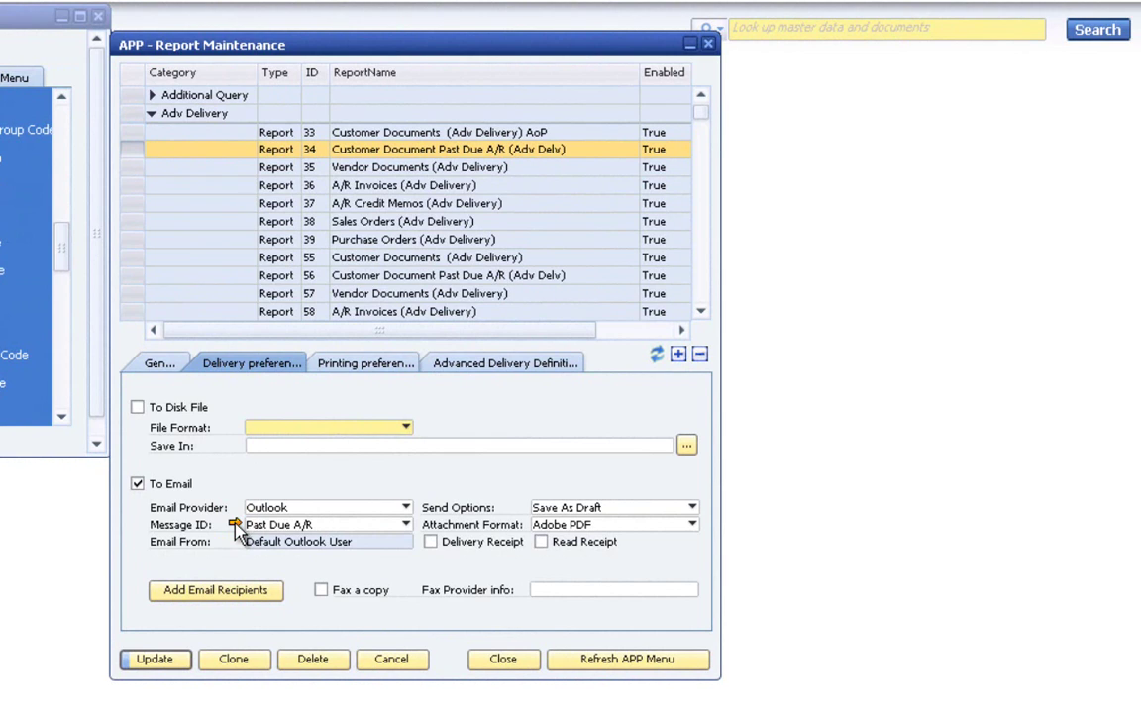
left_click(234, 524)
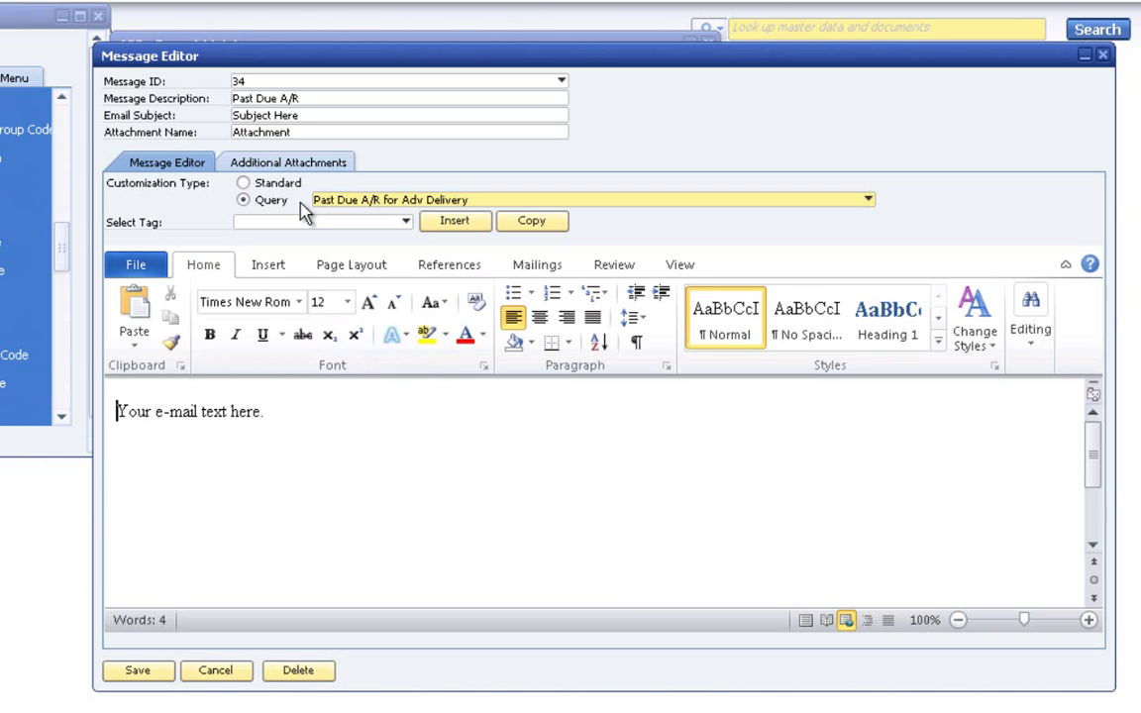
left_click(406, 223)
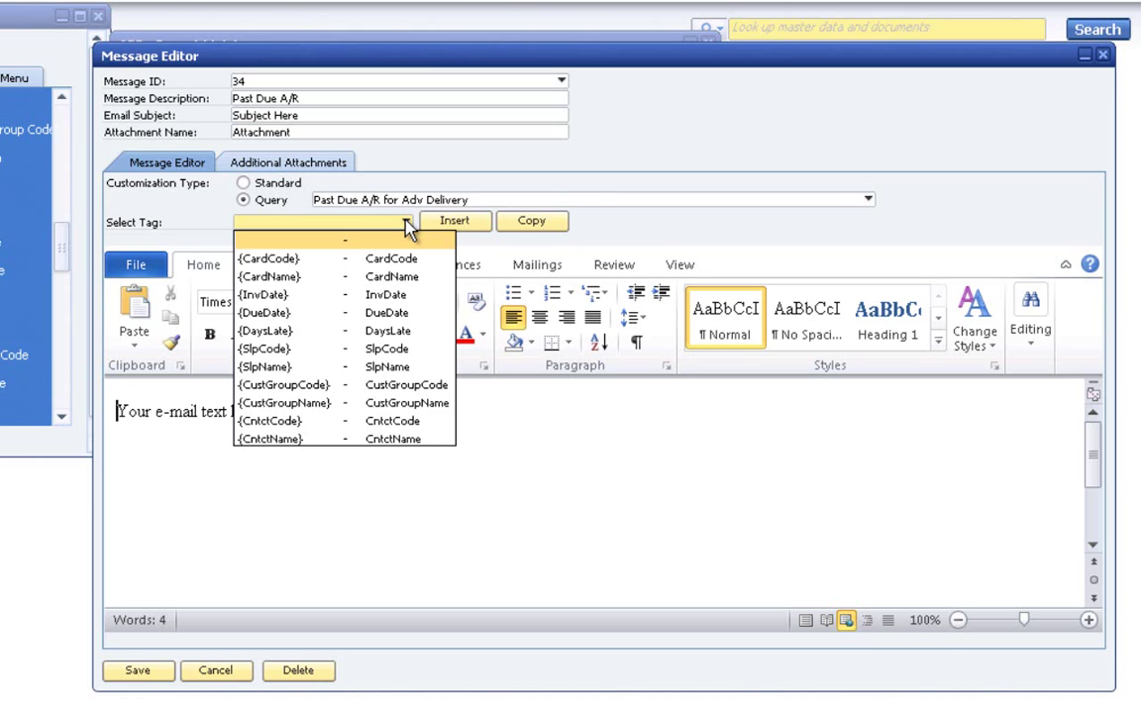
left_click(406, 222)
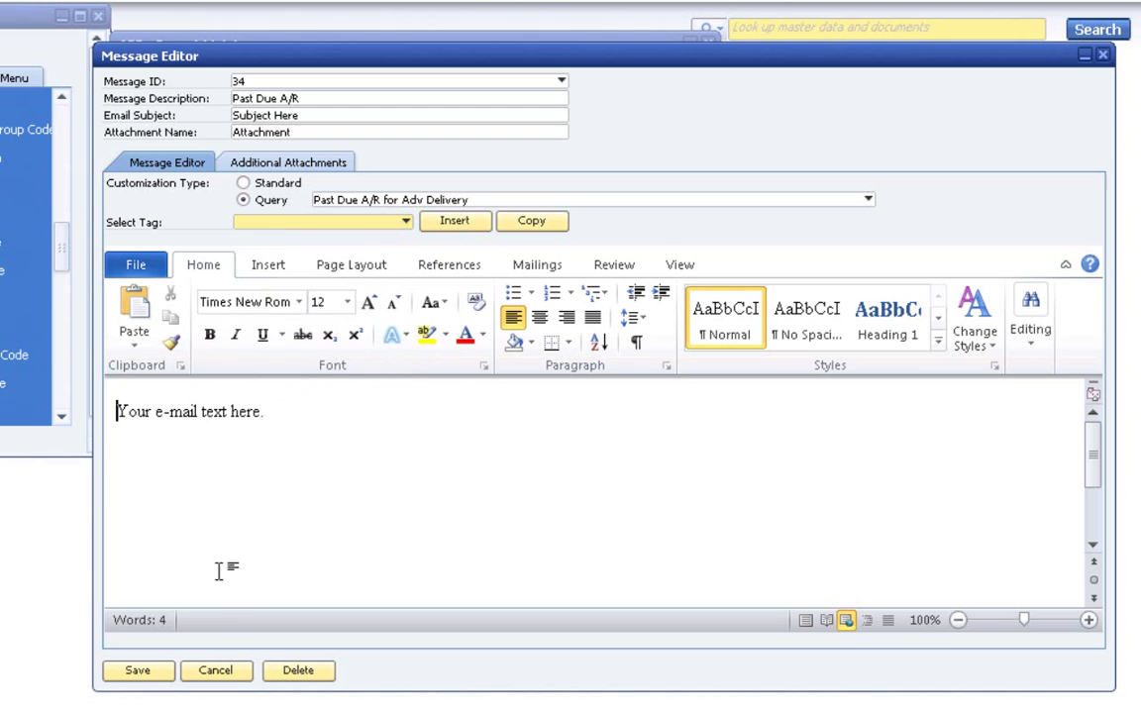
left_click(224, 674)
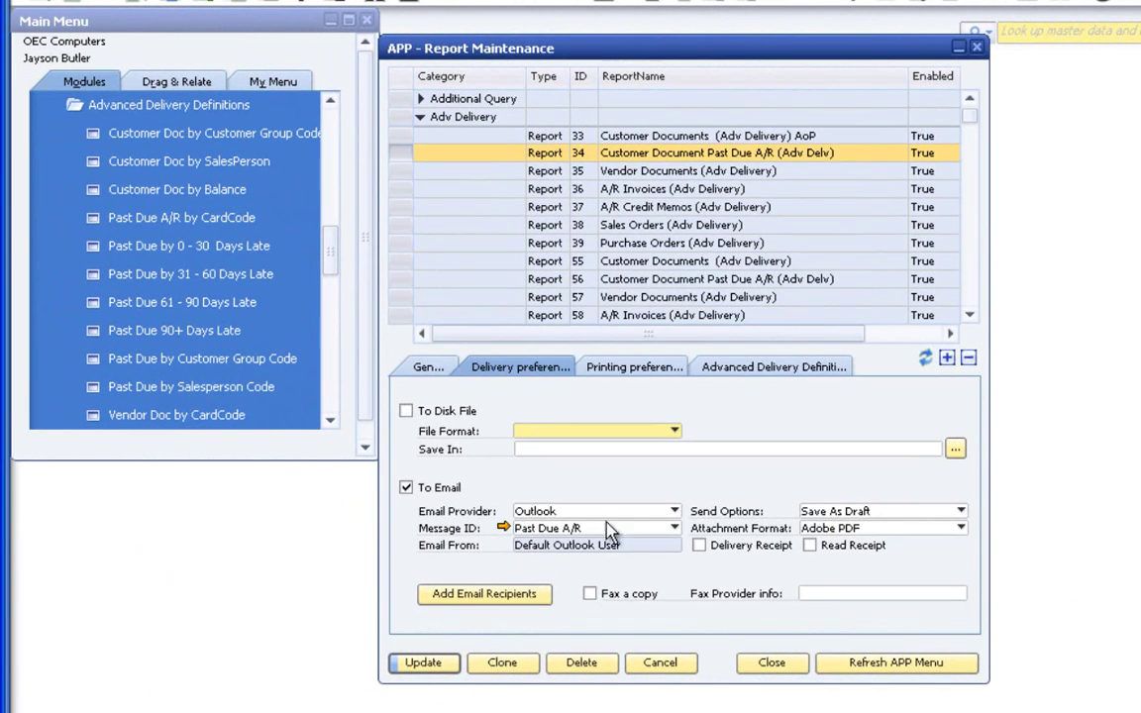
- Review report 34's advanced delivery definitions and inspect the query filter of Past Due A/R by CardCode without saving
left_click(743, 369)
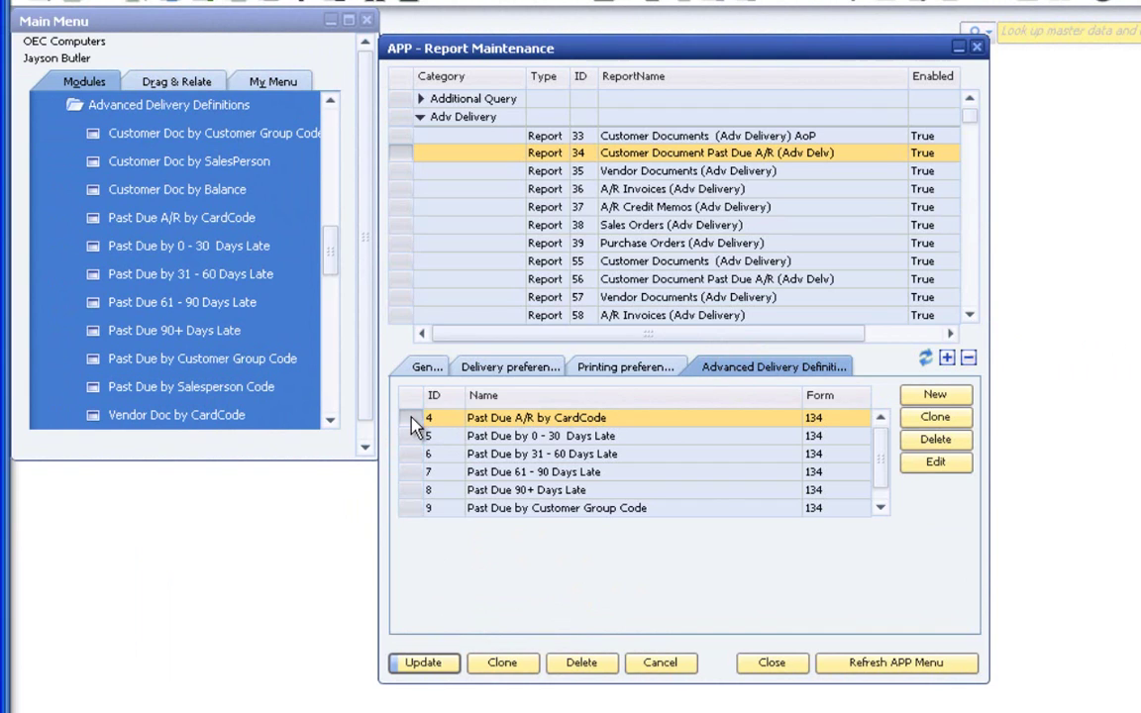
left_click(881, 509)
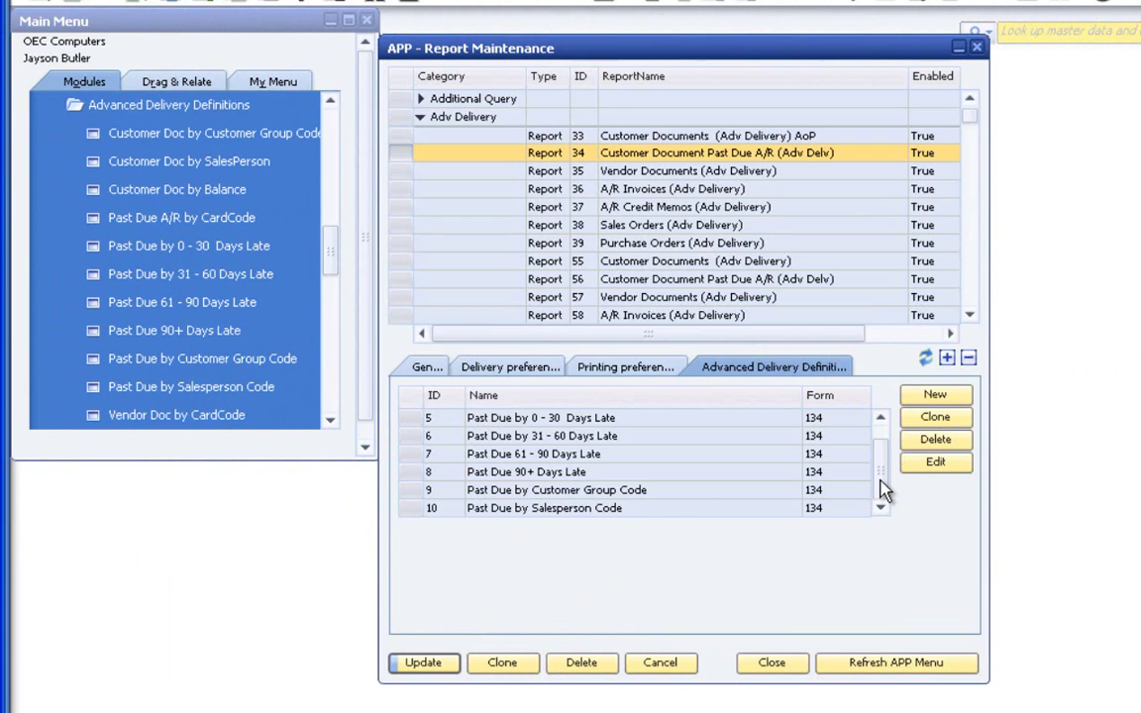
left_click_drag(881, 473, 881, 462)
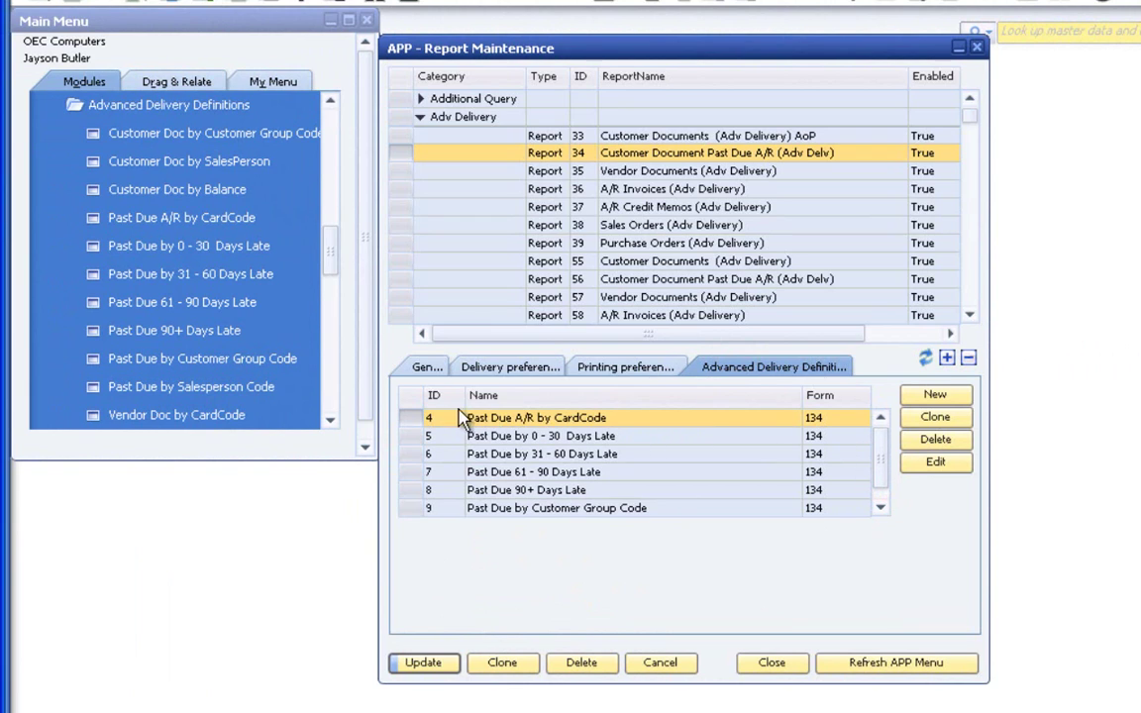
left_click(934, 464)
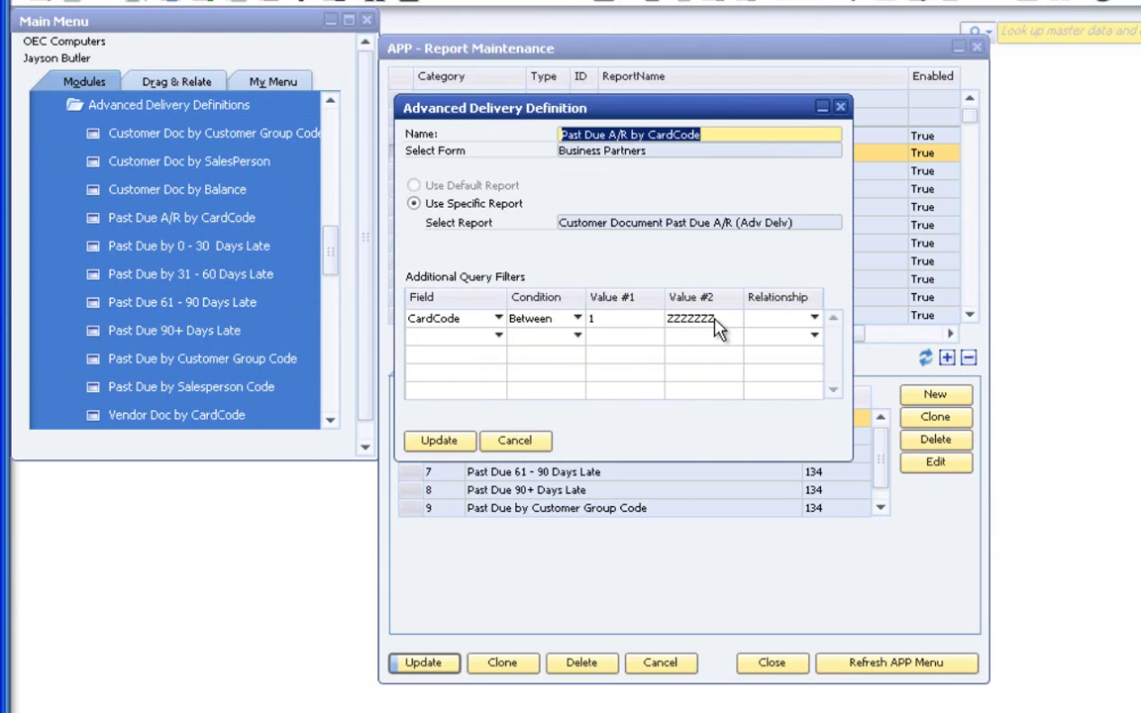
left_click(508, 443)
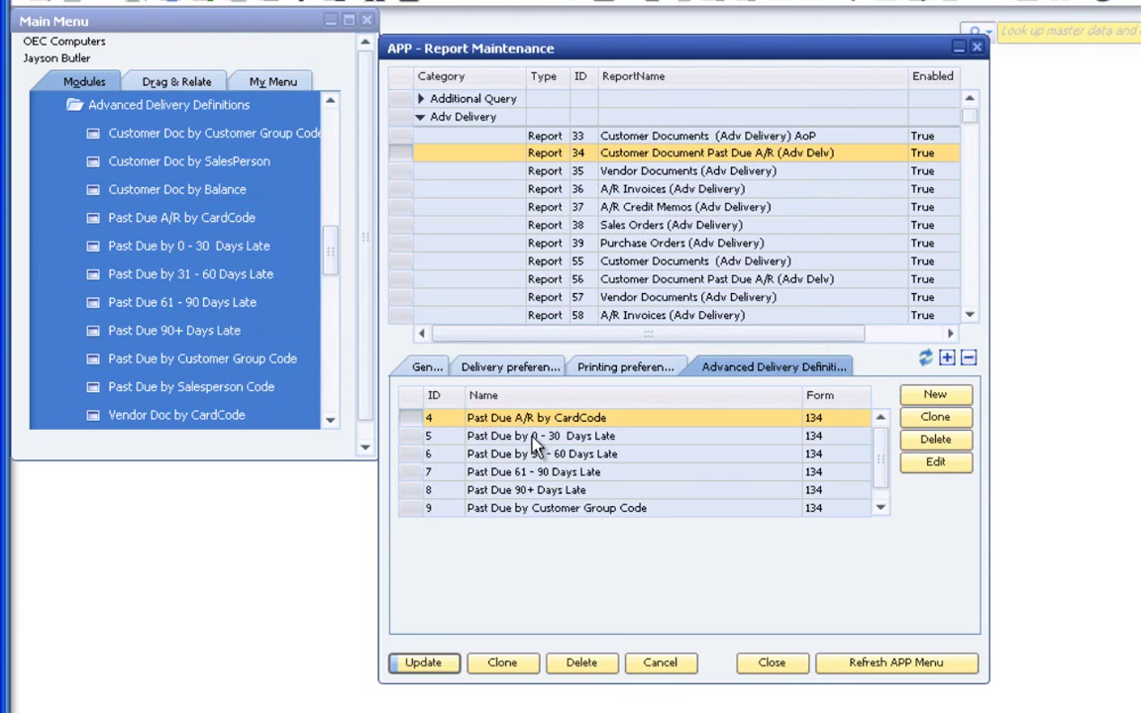
- Inspect the field, condition and relationship options in the Past Due by 0 - 30 Days Late definition, closing it without saving
left_click(534, 437)
left_click(414, 438)
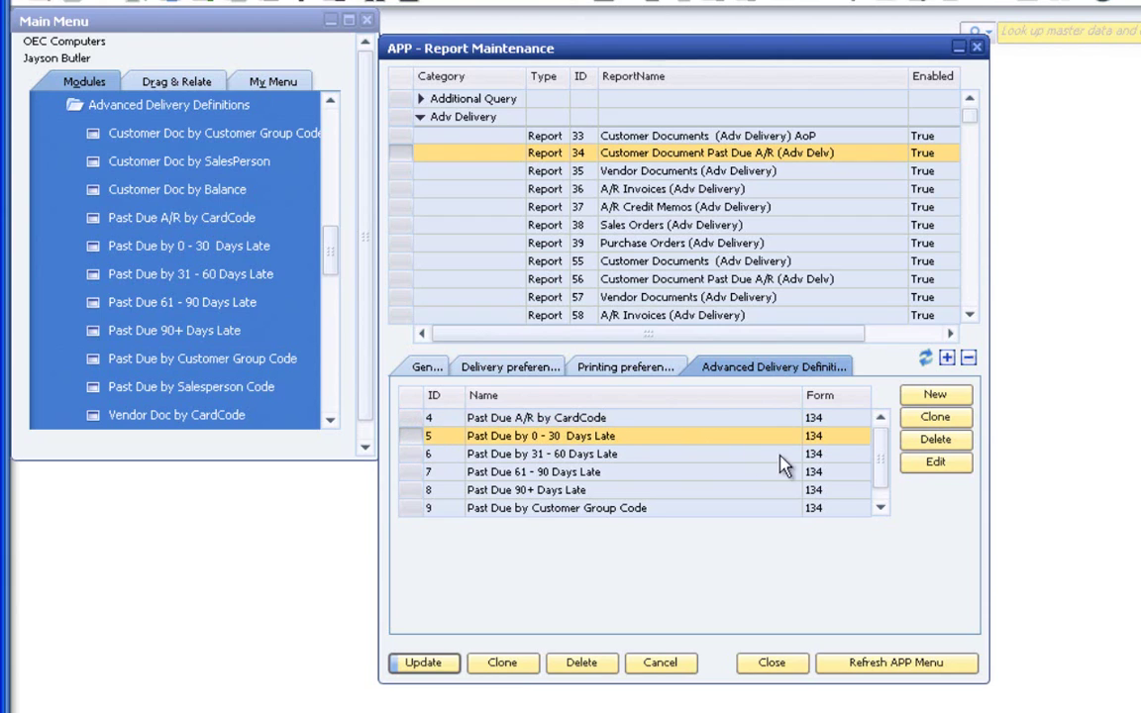
left_click(934, 463)
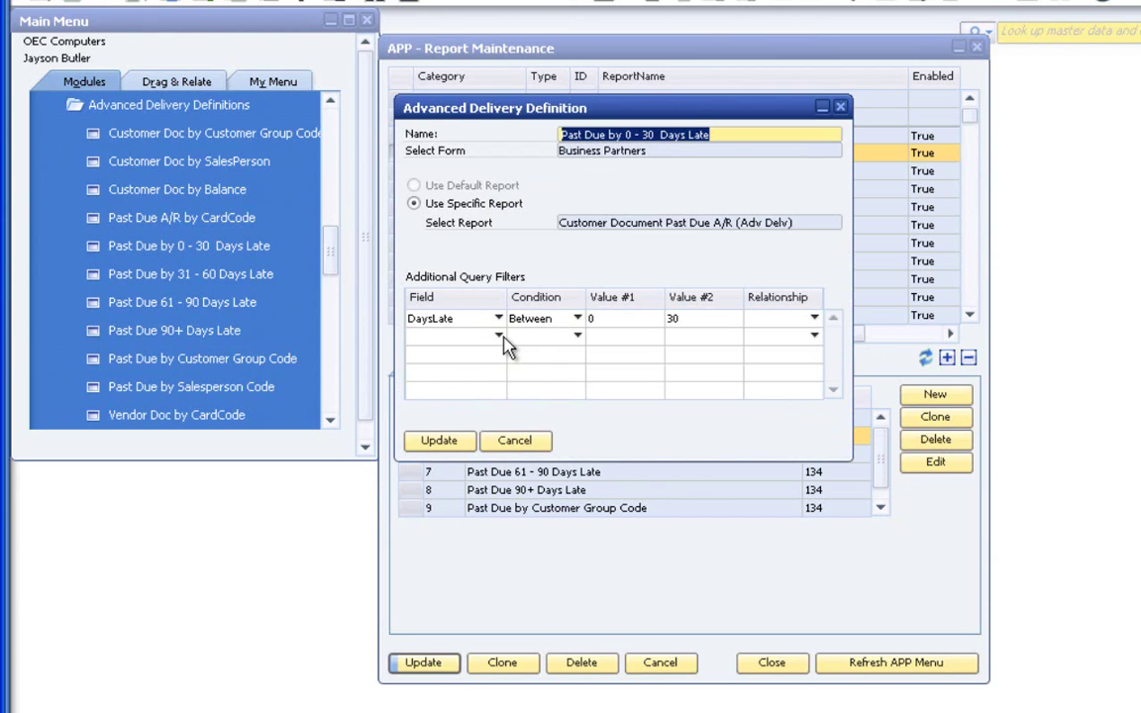
left_click(502, 339)
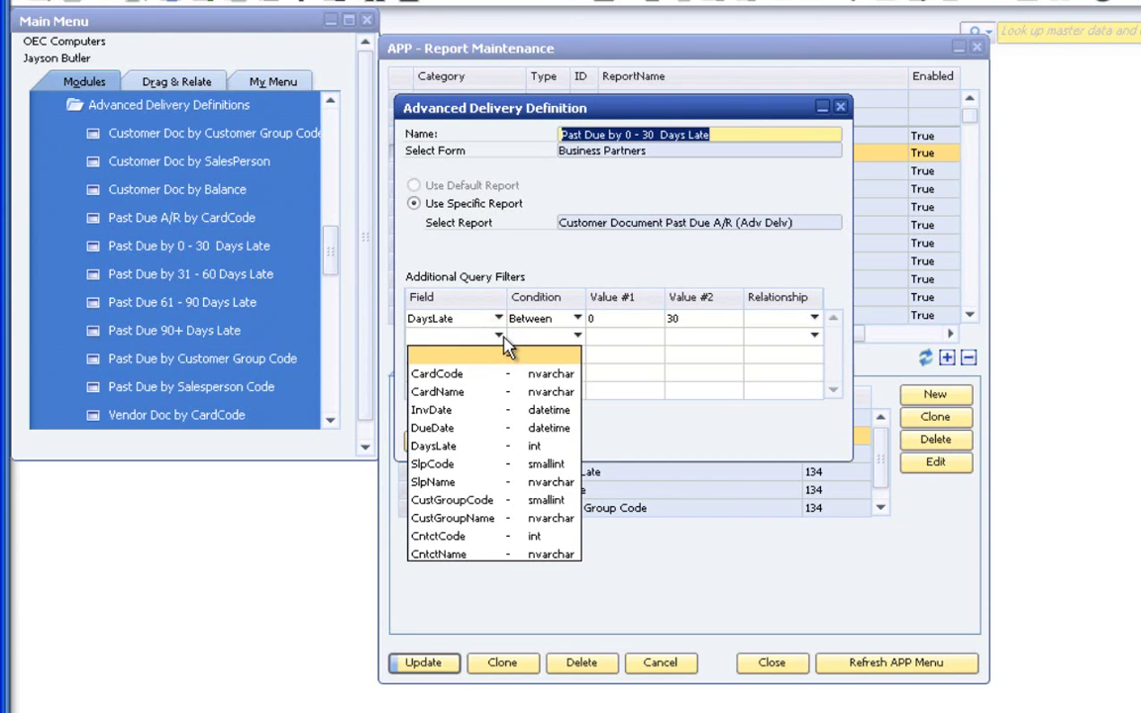
left_click(504, 337)
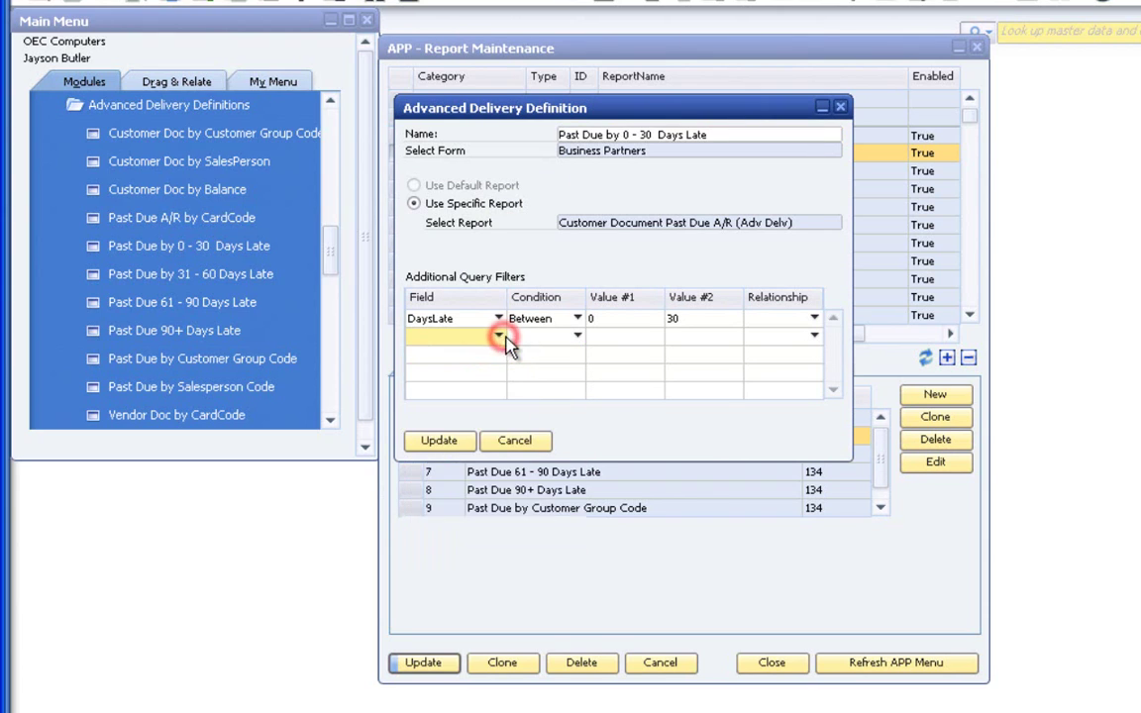
left_click(578, 336)
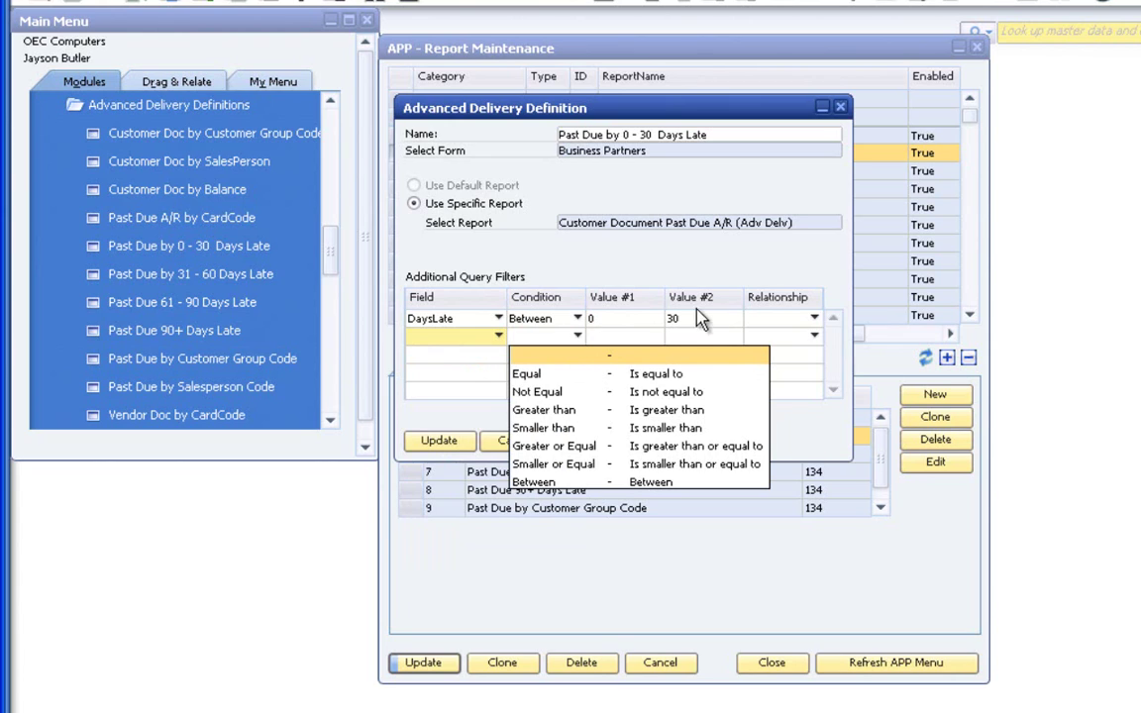
left_click(778, 321)
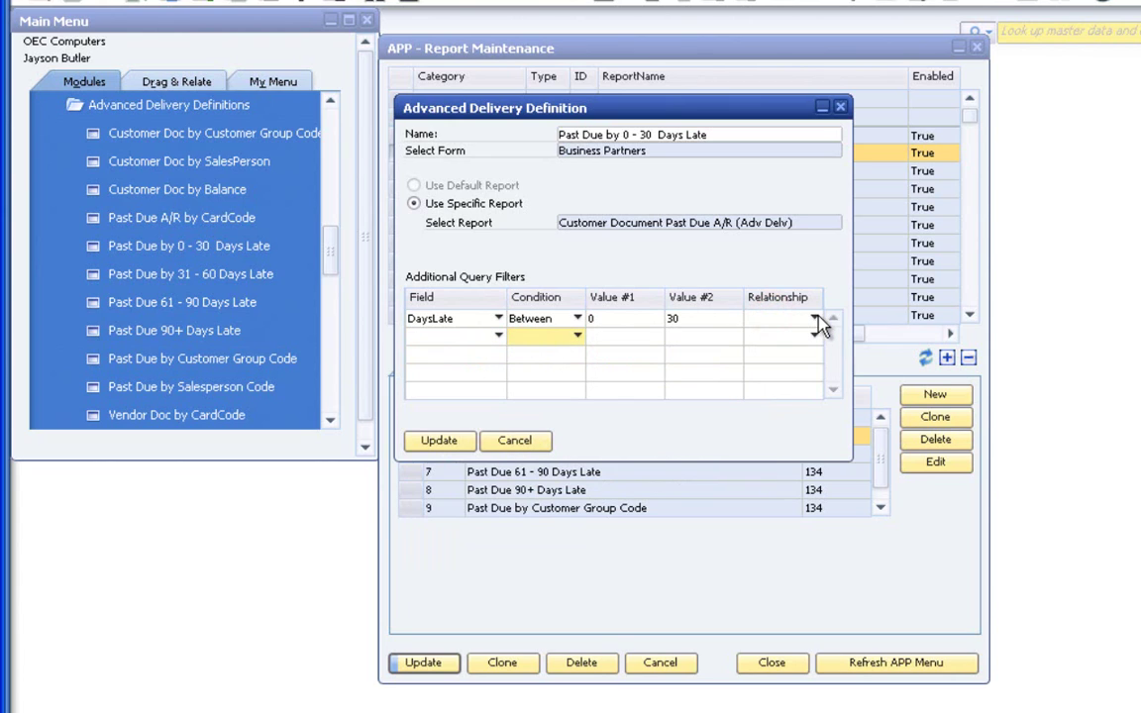
left_click(814, 318)
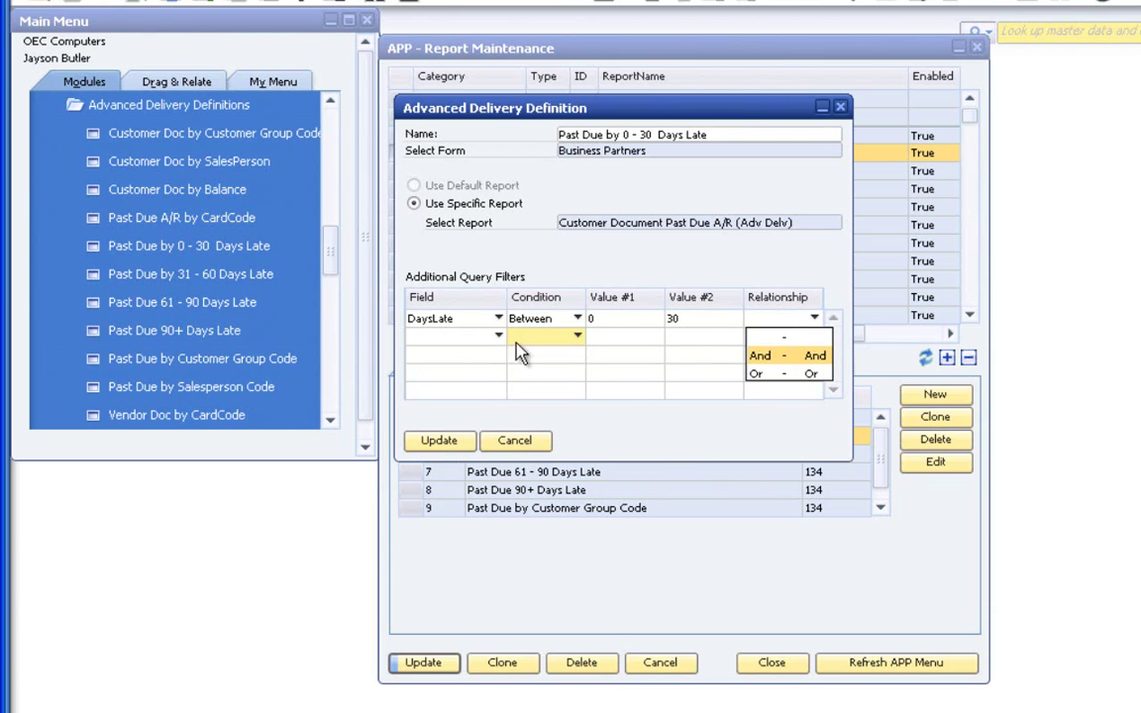
left_click(536, 448)
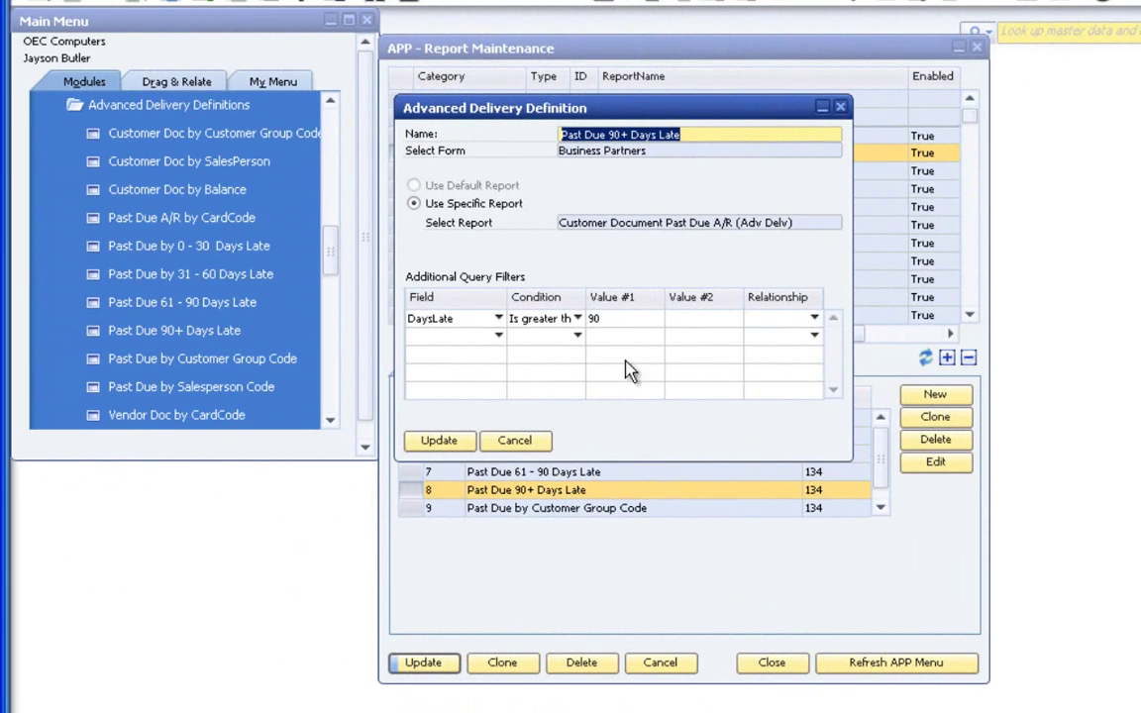
- Preview the rows selected by Past Due by Salesperson Code with its default filter, then cancel without printing or delivering
left_click(578, 318)
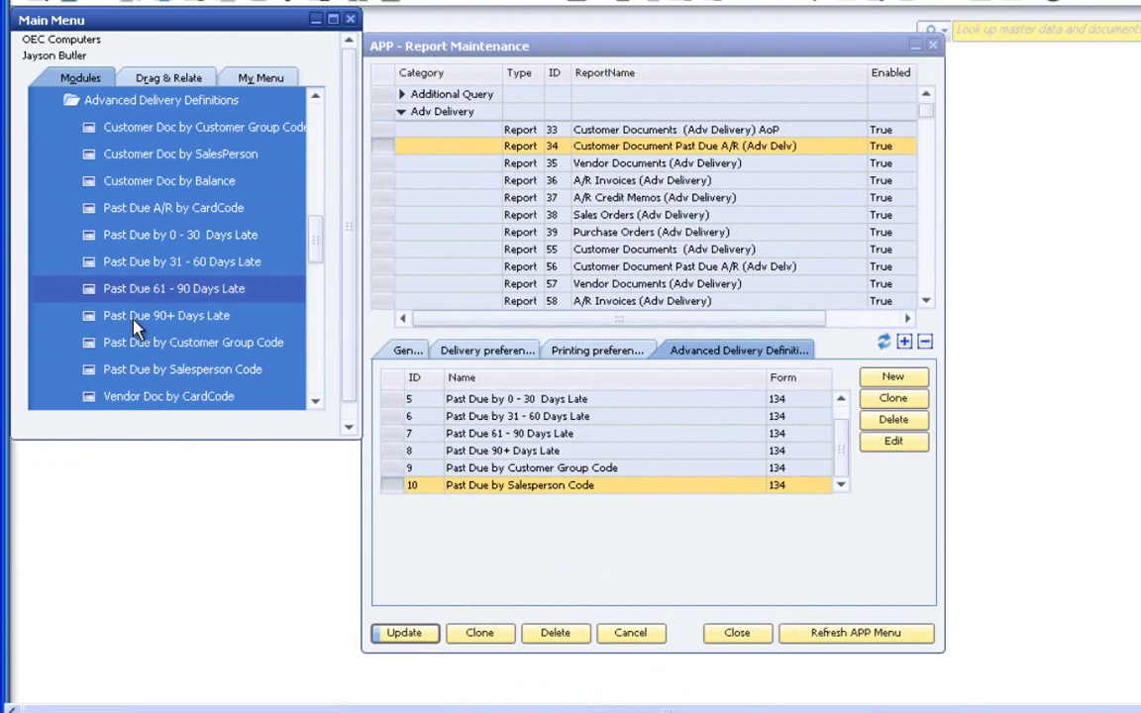
left_click(158, 374)
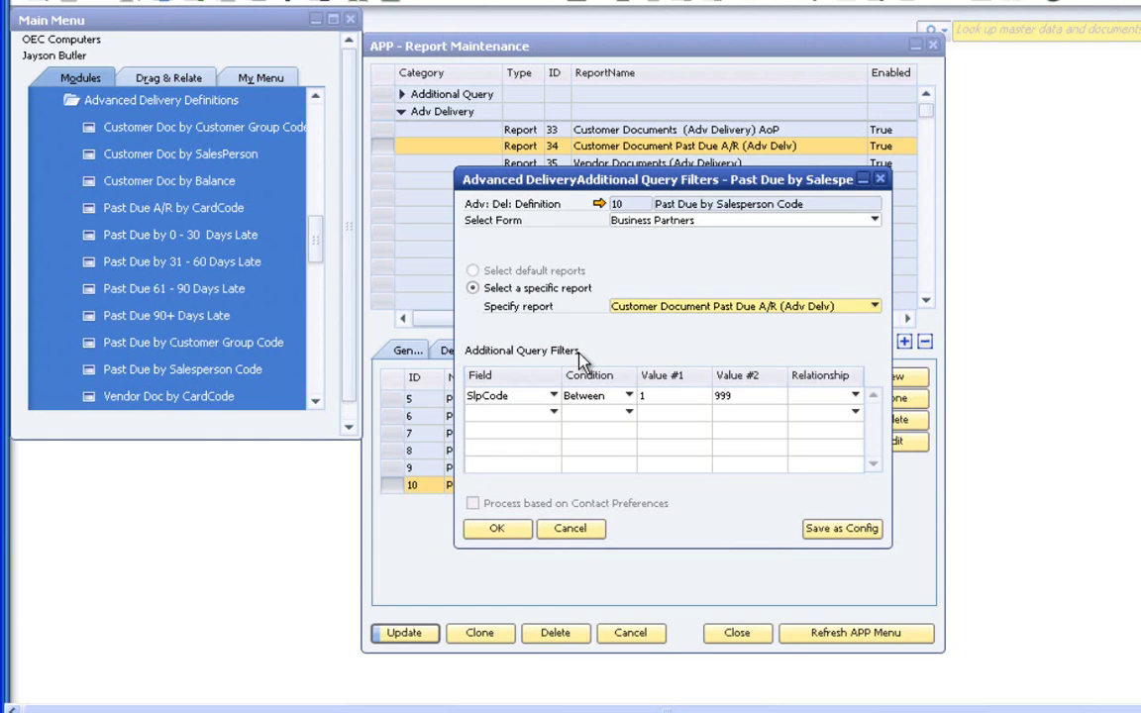
left_click(511, 535)
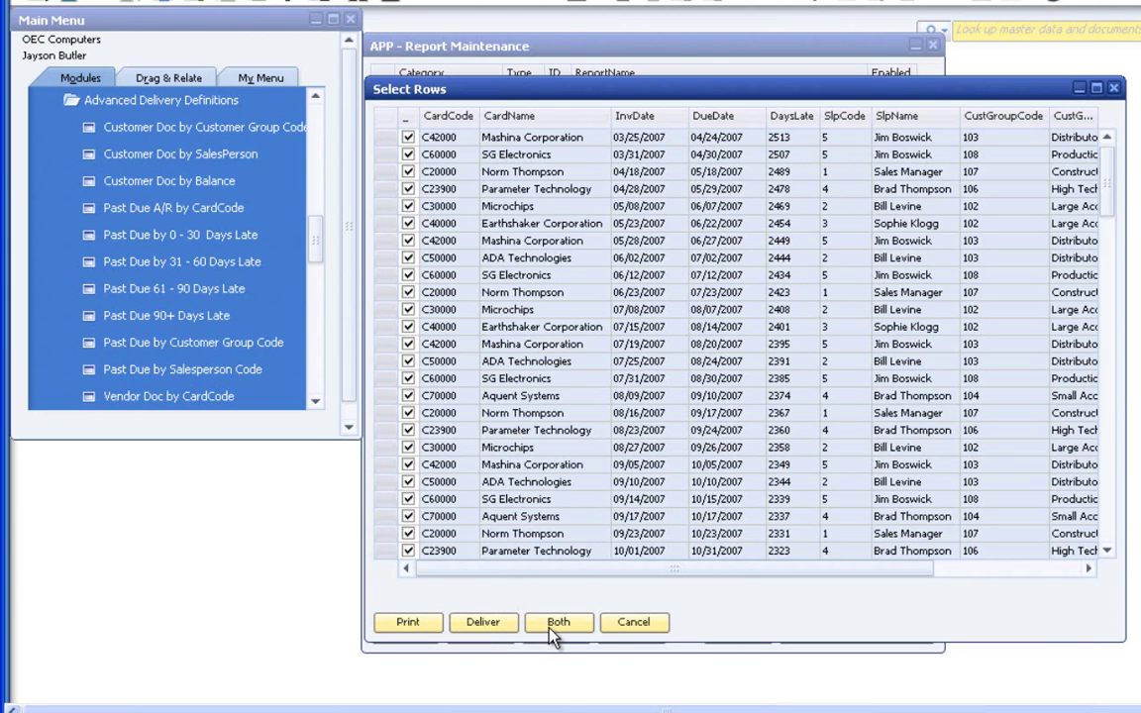
left_click(663, 626)
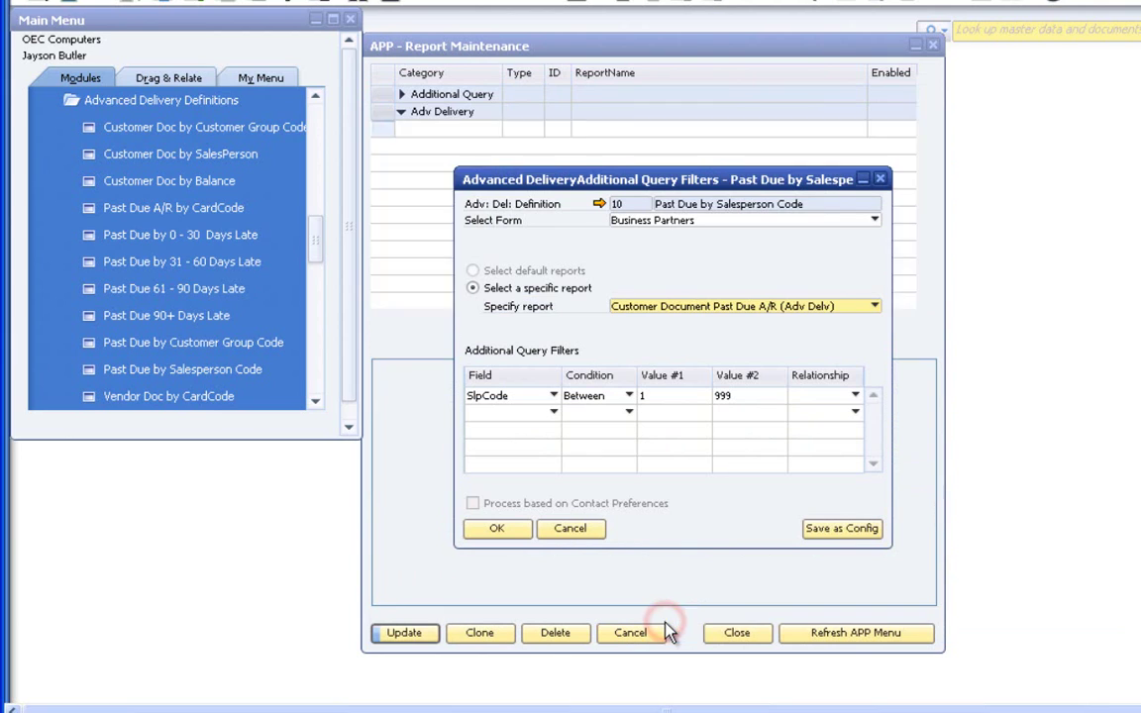
- Limit the SlpCode filter's second value to 2, preview the matching rows and close without printing, delivering or saving
double_click(724, 396)
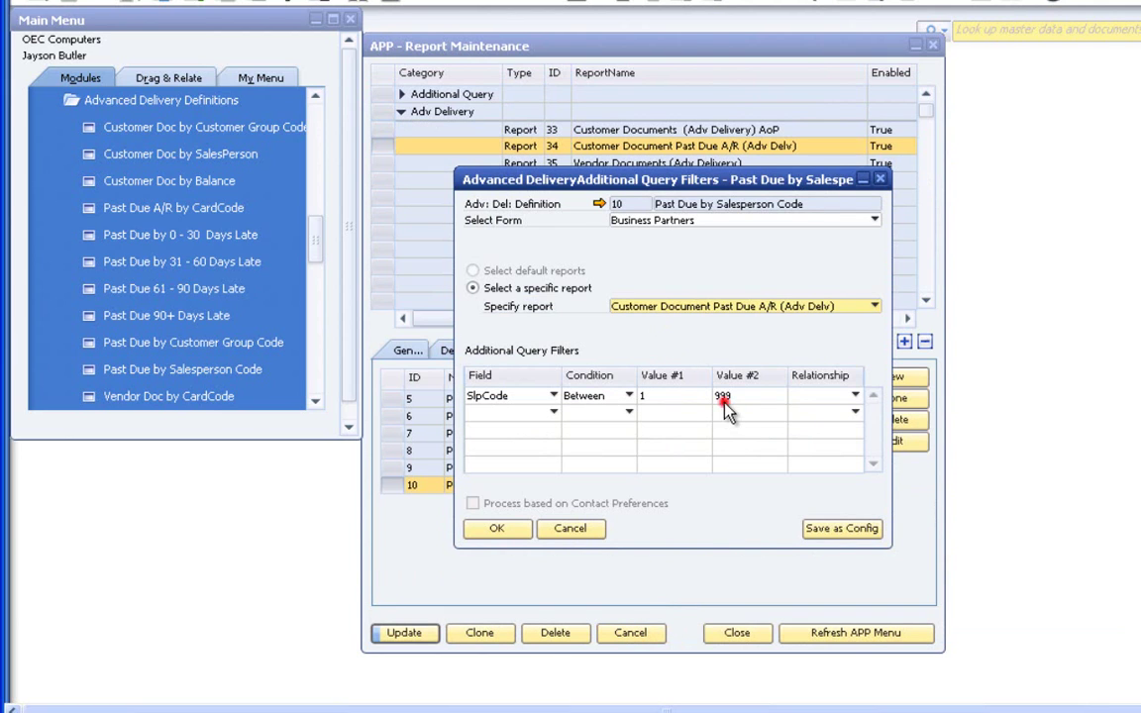
type("2")
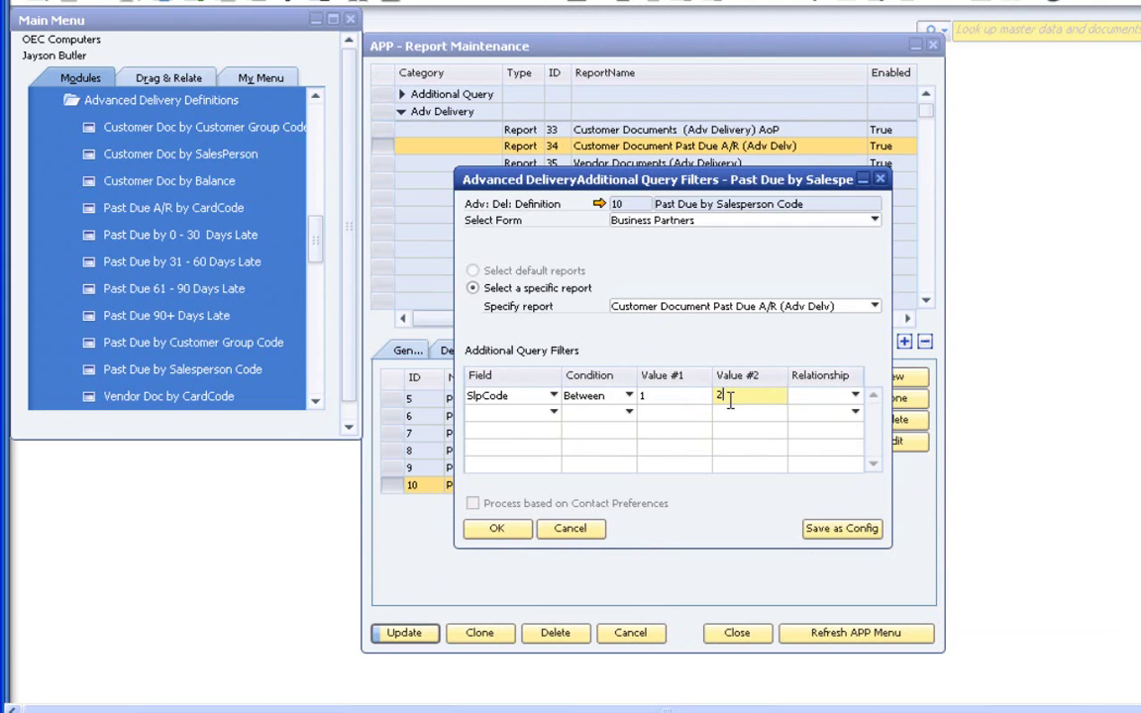
left_click(507, 528)
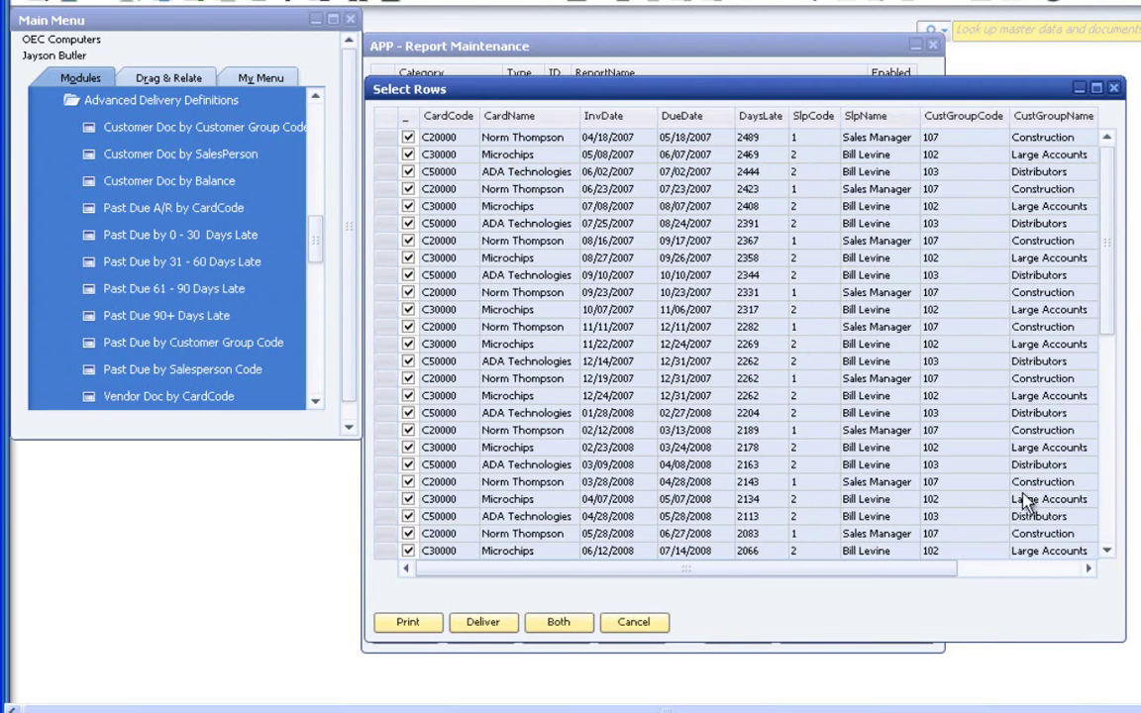
left_click(1107, 498)
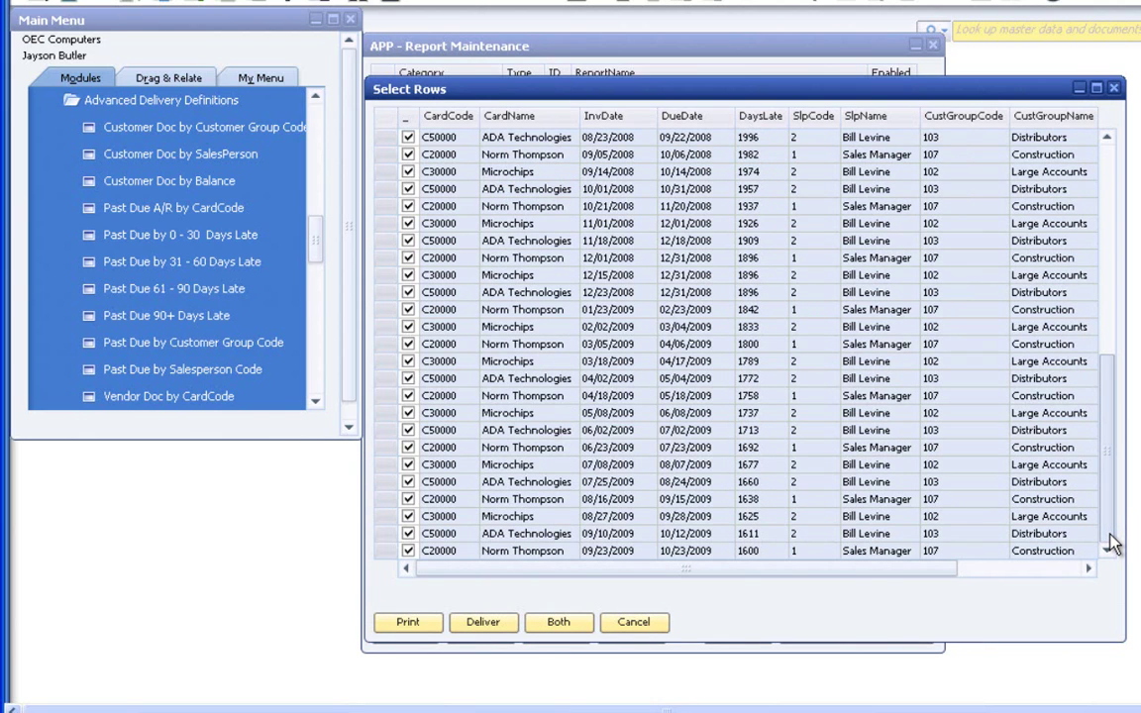
left_click(634, 622)
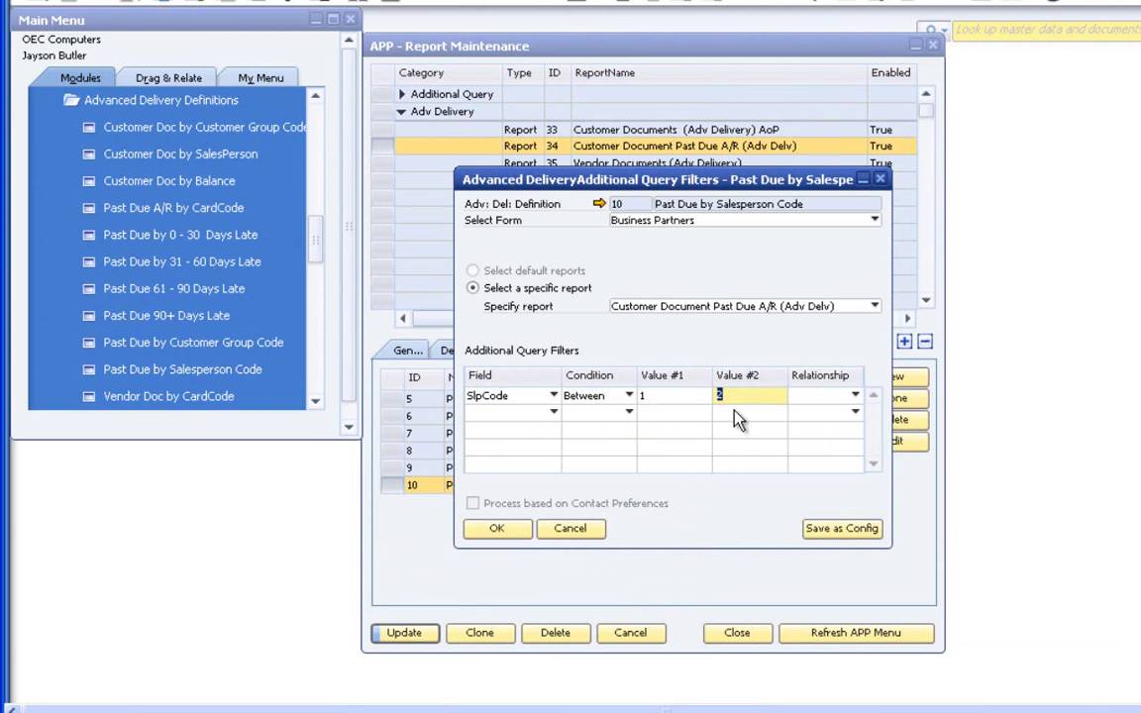
left_click(498, 530)
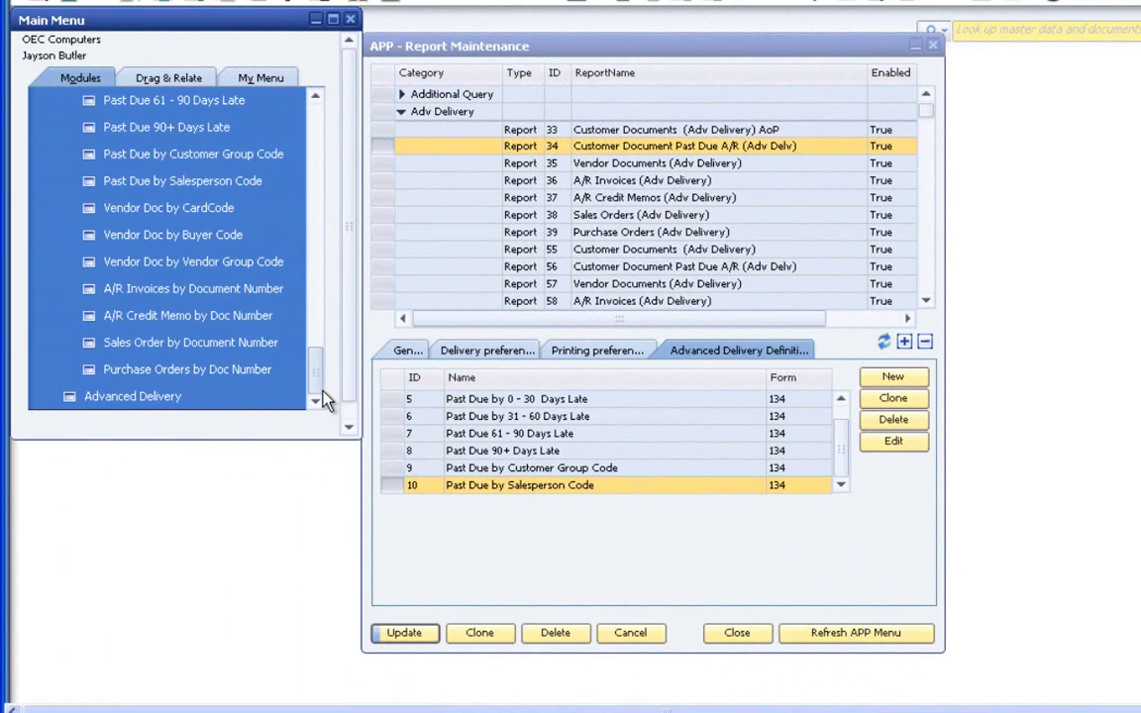
- Start an ad hoc advanced delivery for the Business Partners form with report 34, Customer Document Past Due A/R (Adv Delv)
left_click(227, 401)
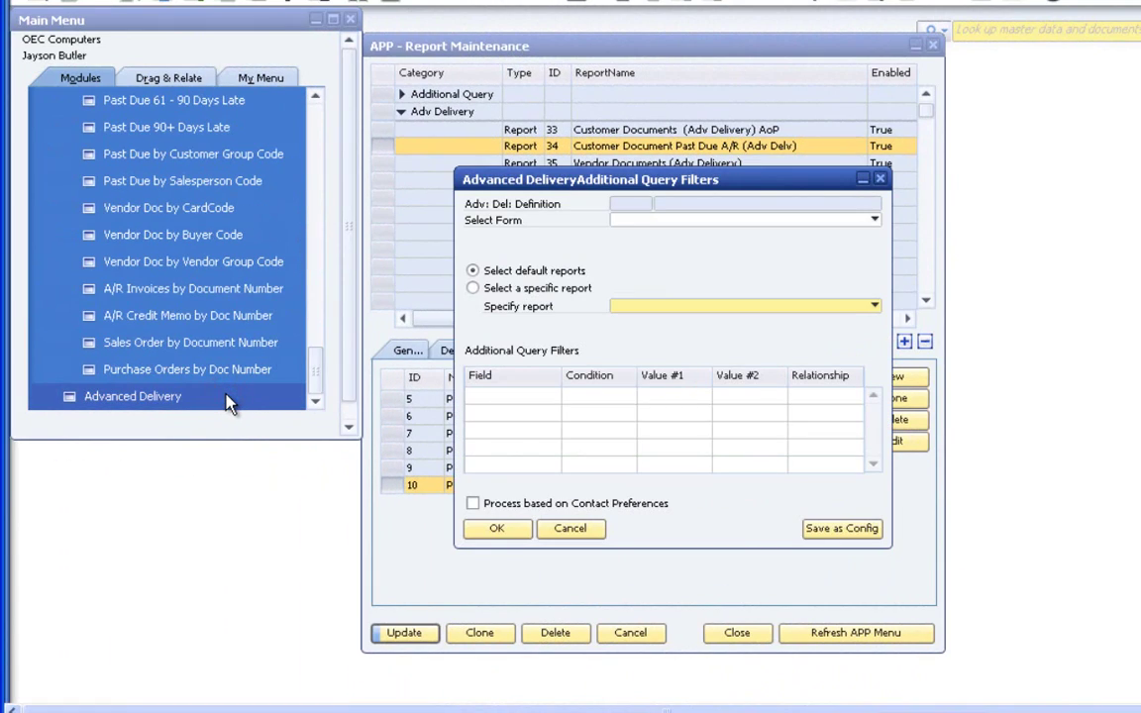
left_click(875, 221)
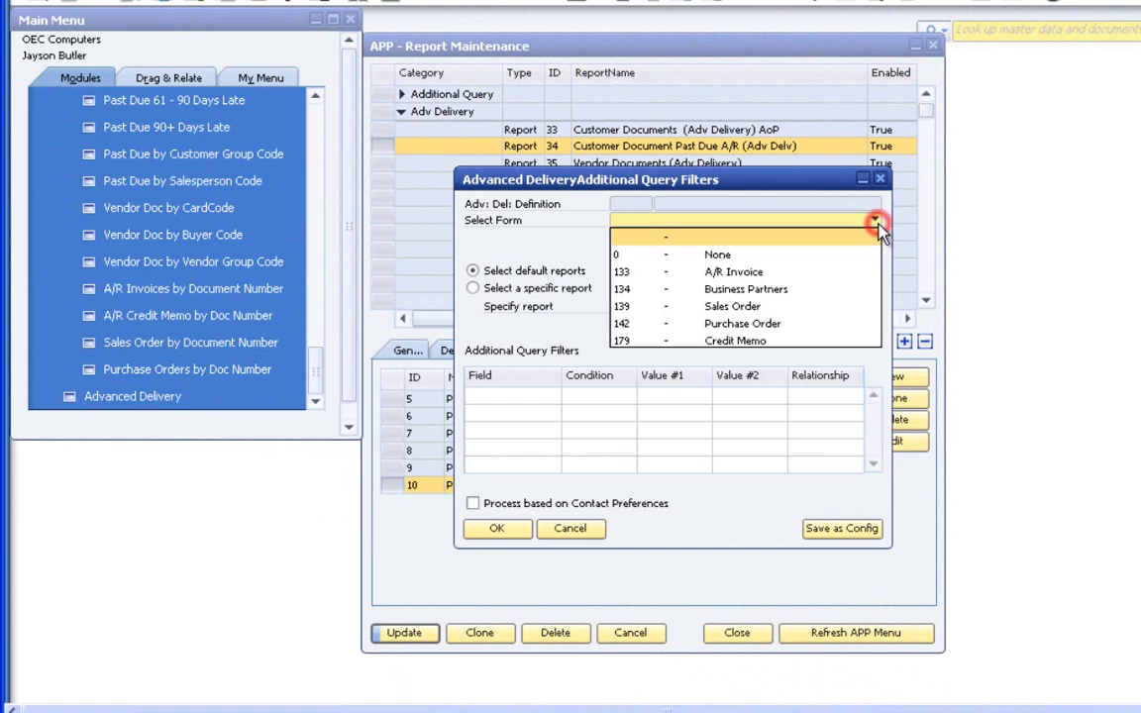
left_click(785, 293)
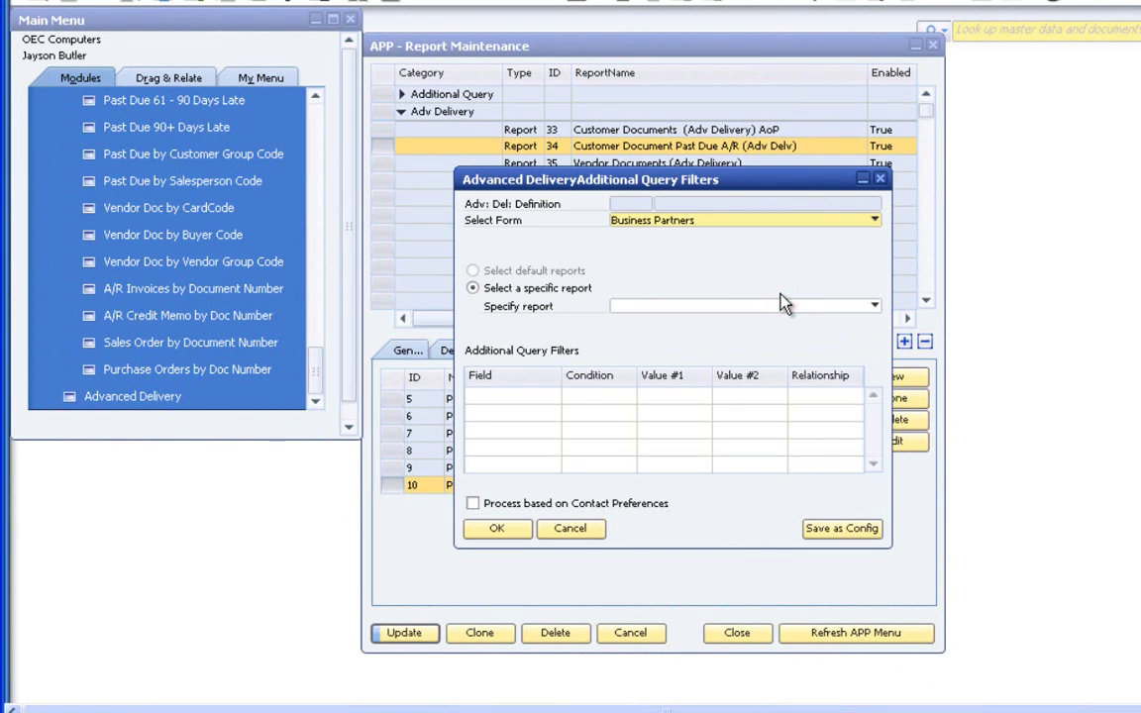
left_click(874, 306)
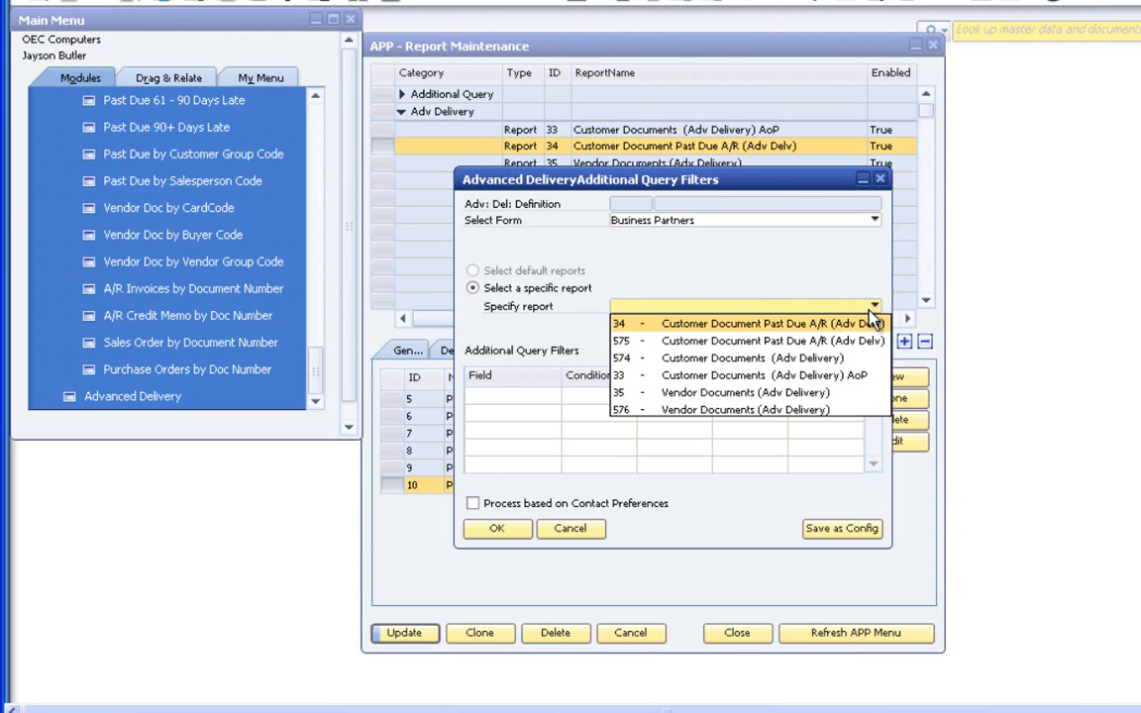
left_click(821, 325)
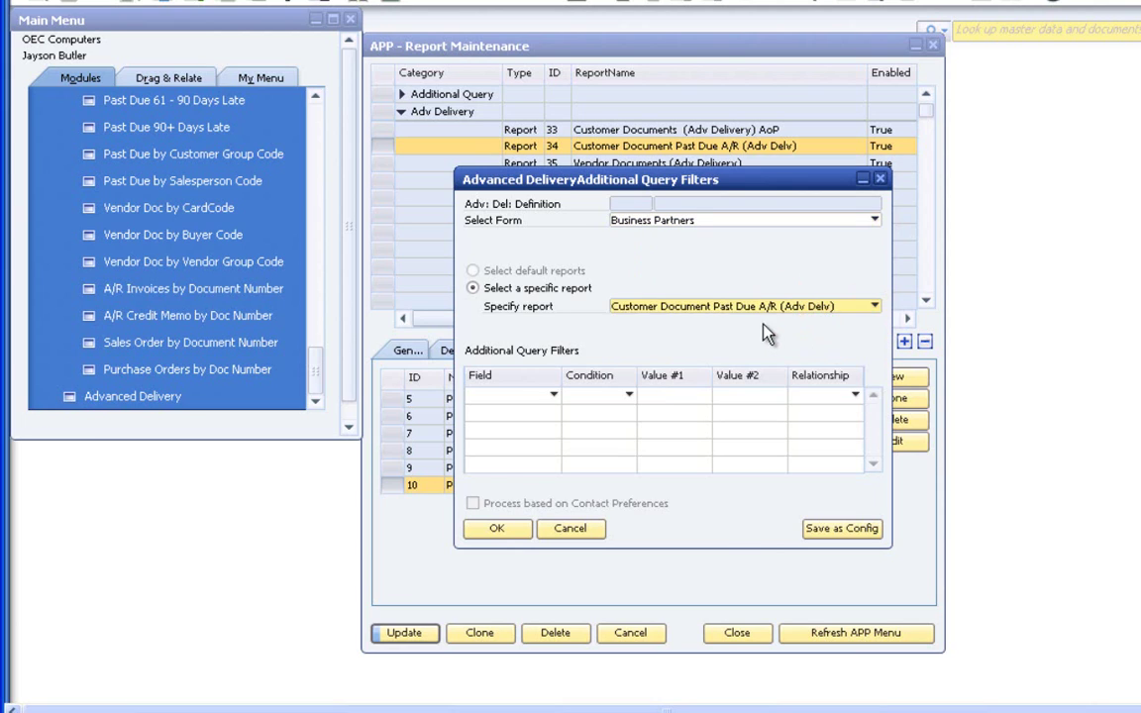
- Add a query filter on CardName with the Between condition, from A to D
left_click(550, 406)
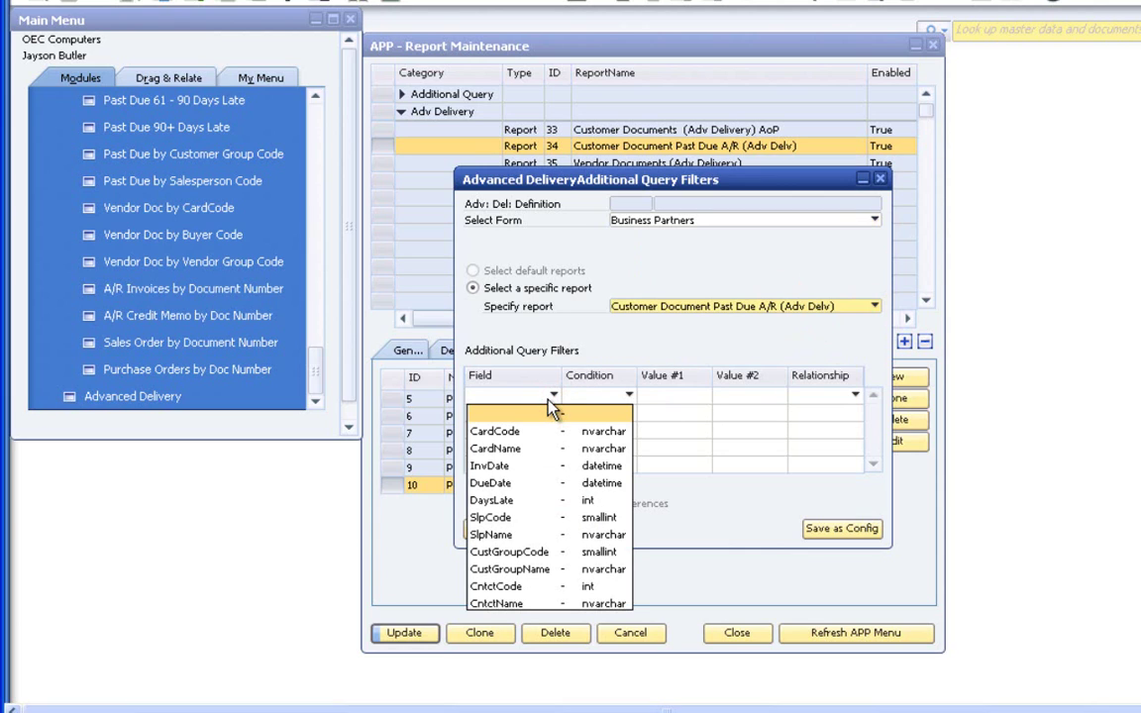
left_click(536, 450)
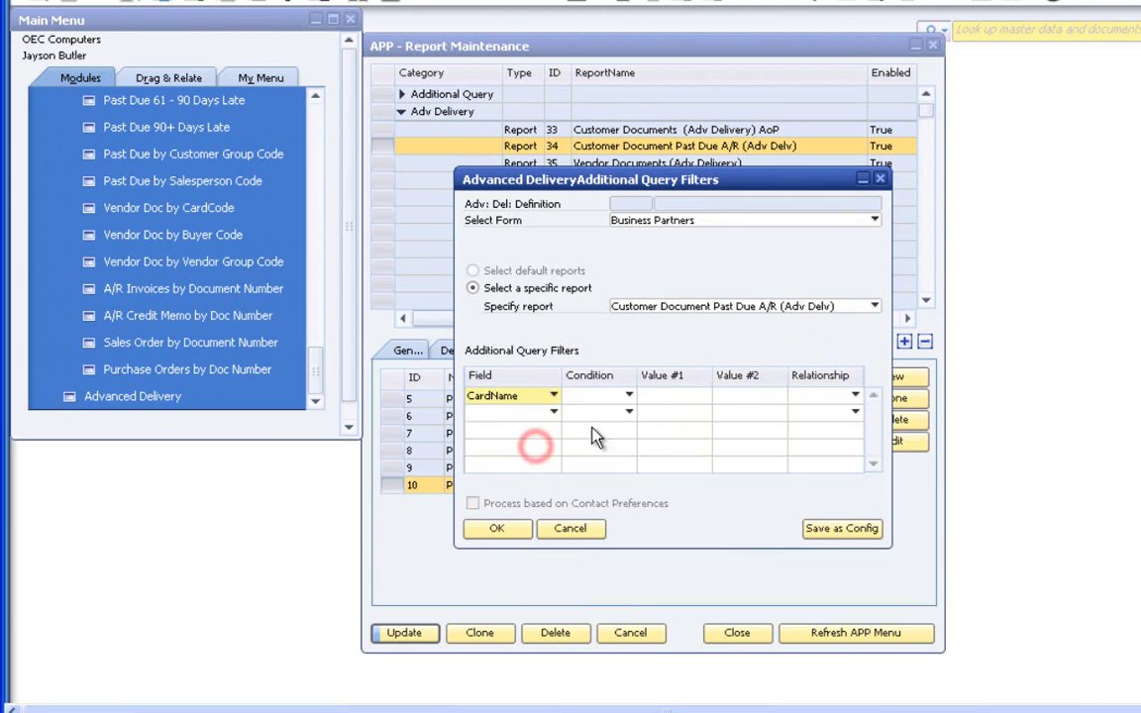
left_click(629, 396)
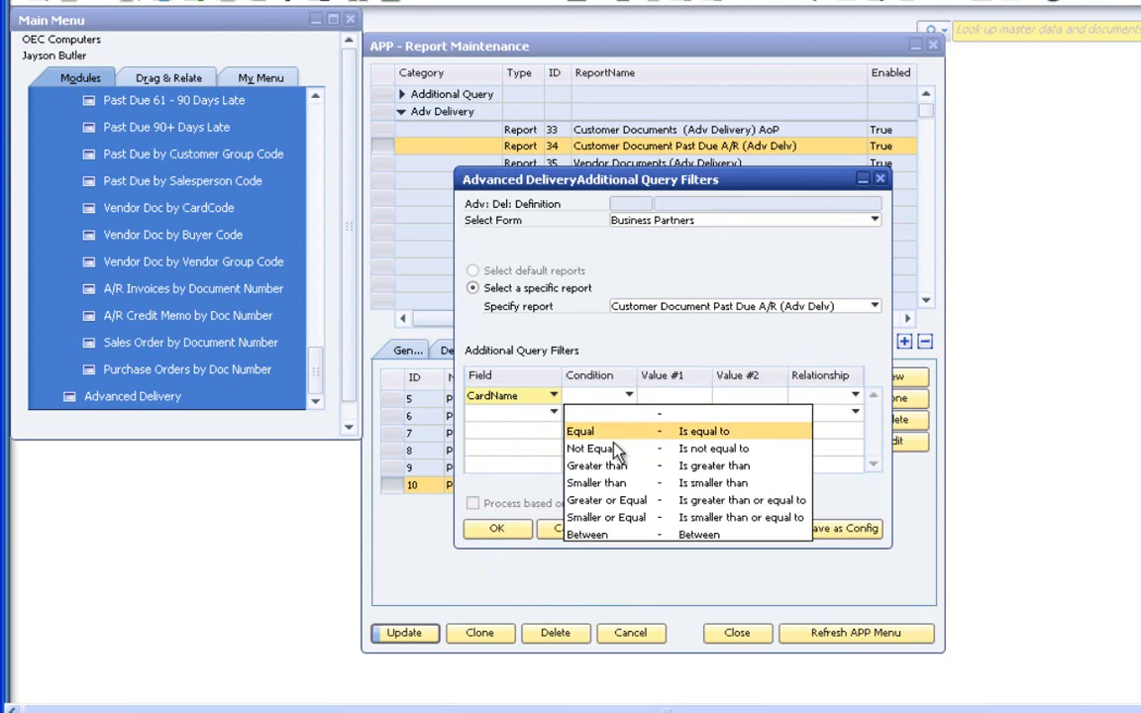
left_click(587, 535)
left_click(653, 396)
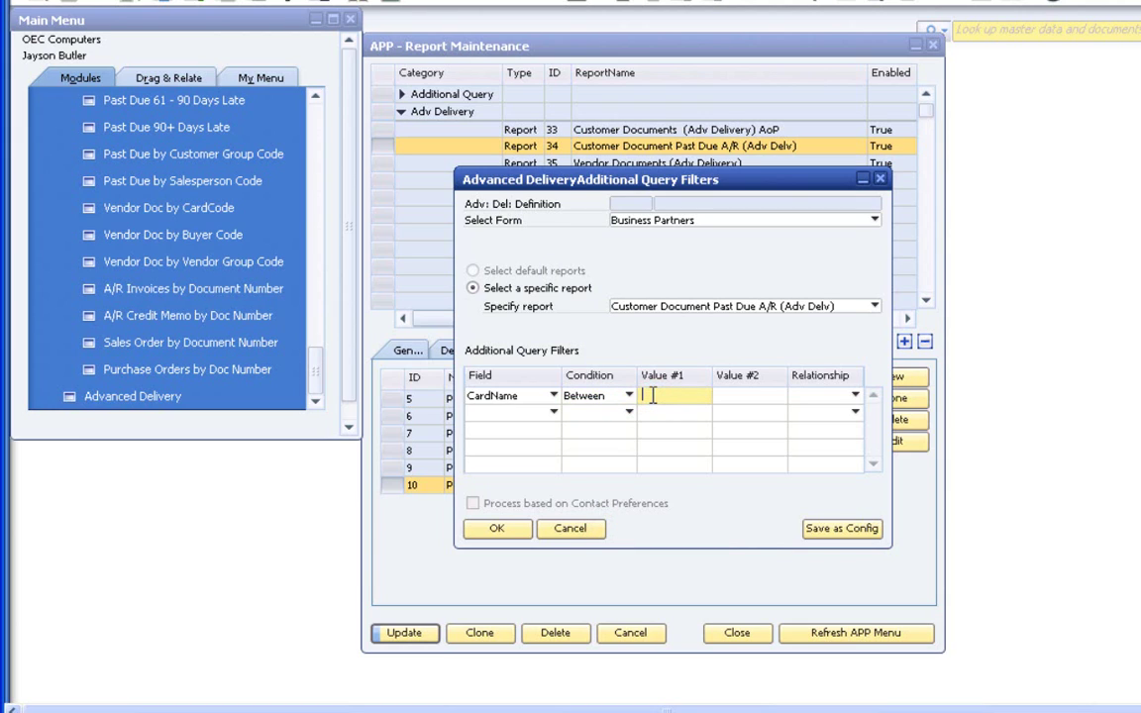
type("A")
left_click(748, 394)
type("Z")
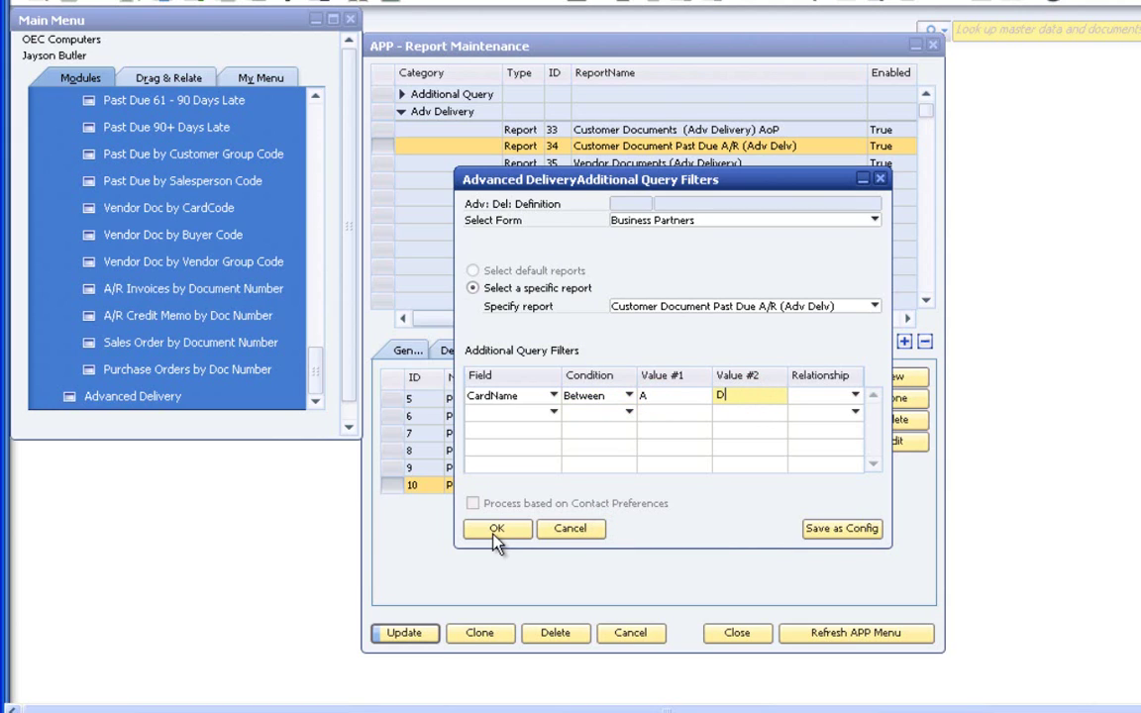
- Preview the past due rows matching the CardName filter and return to the filters without printing or delivering
left_click(495, 530)
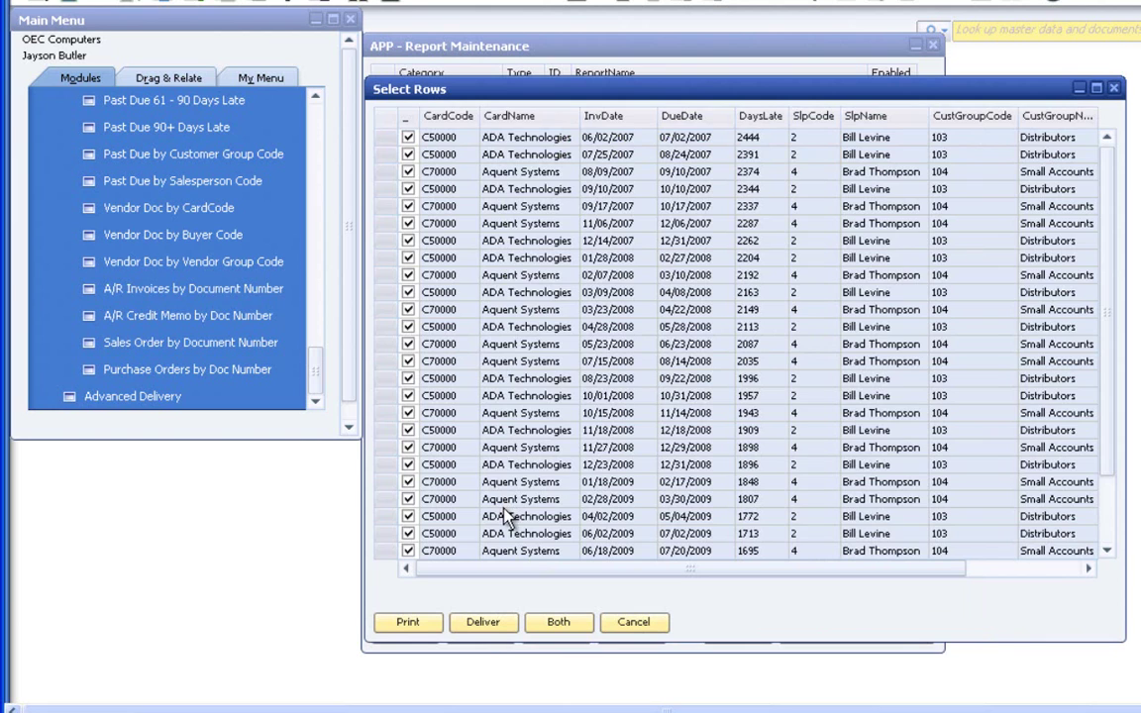
scroll(507, 517, "down", 2)
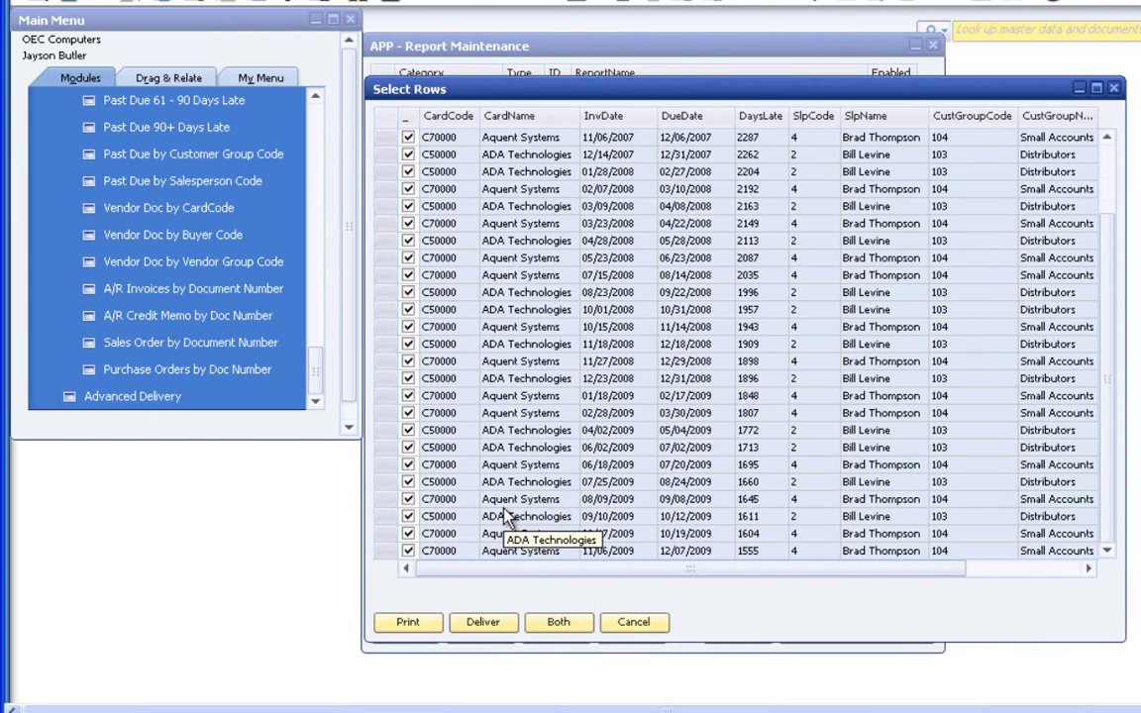
scroll(509, 520, "up", 2)
left_click(642, 622)
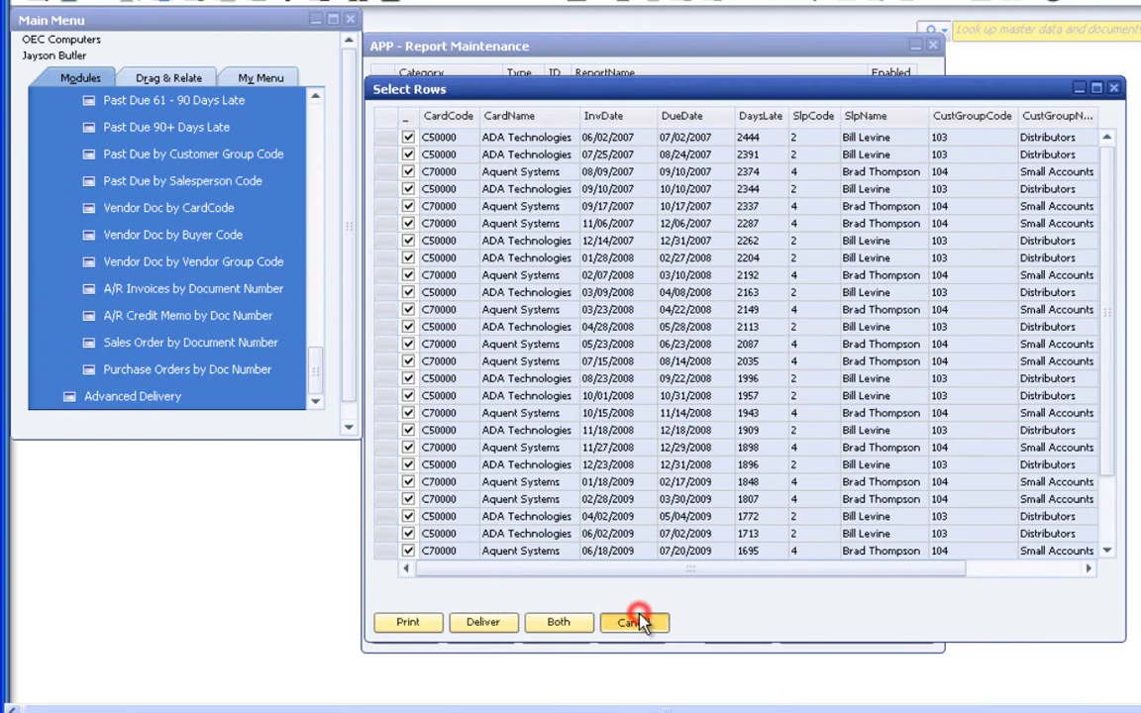
- Set the CardName filter range to O through Q and preview the matching rows, cancelling before any delivery
left_click(654, 397)
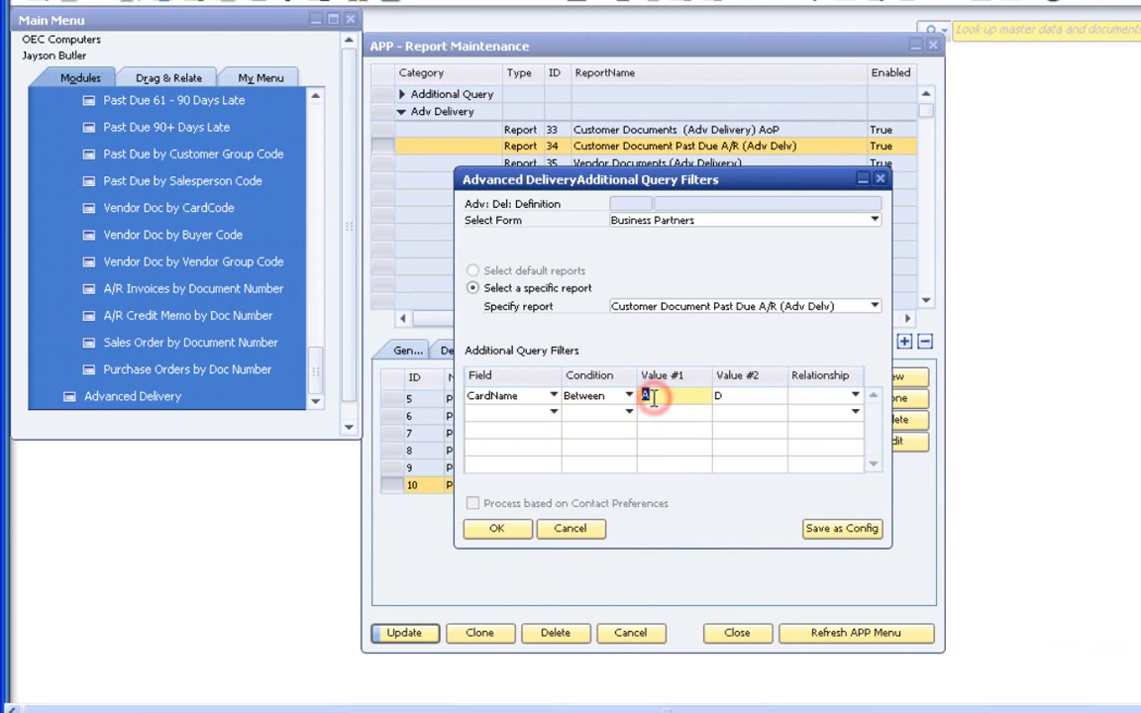
type("0")
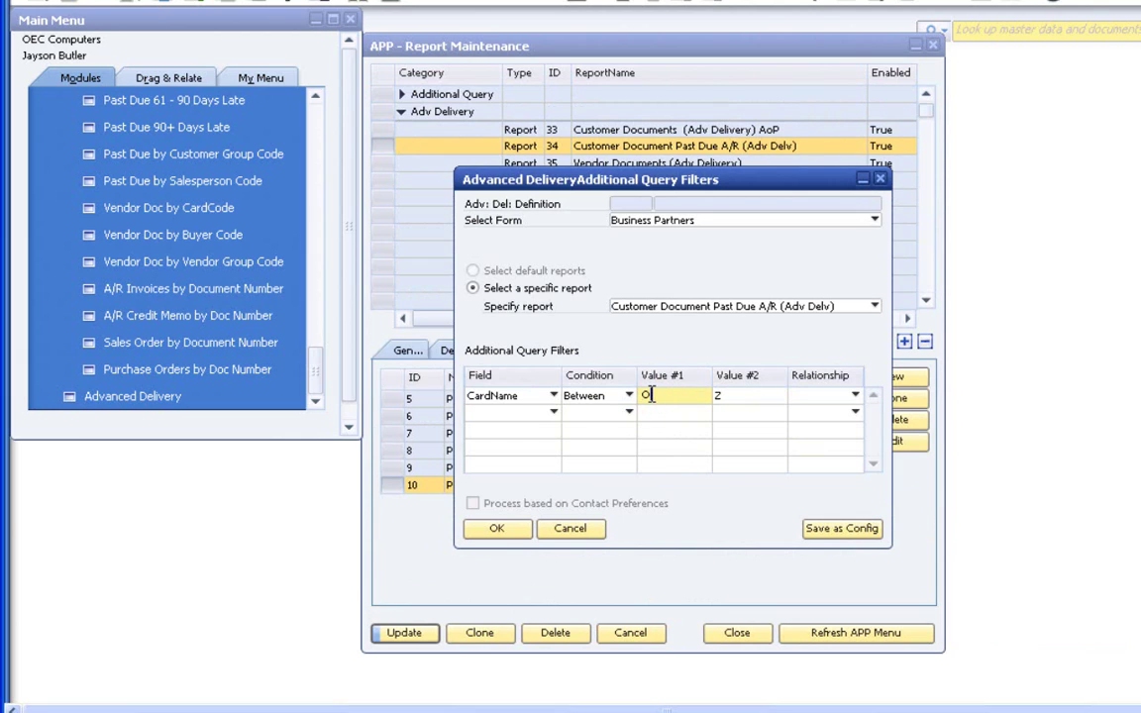
left_click(733, 396)
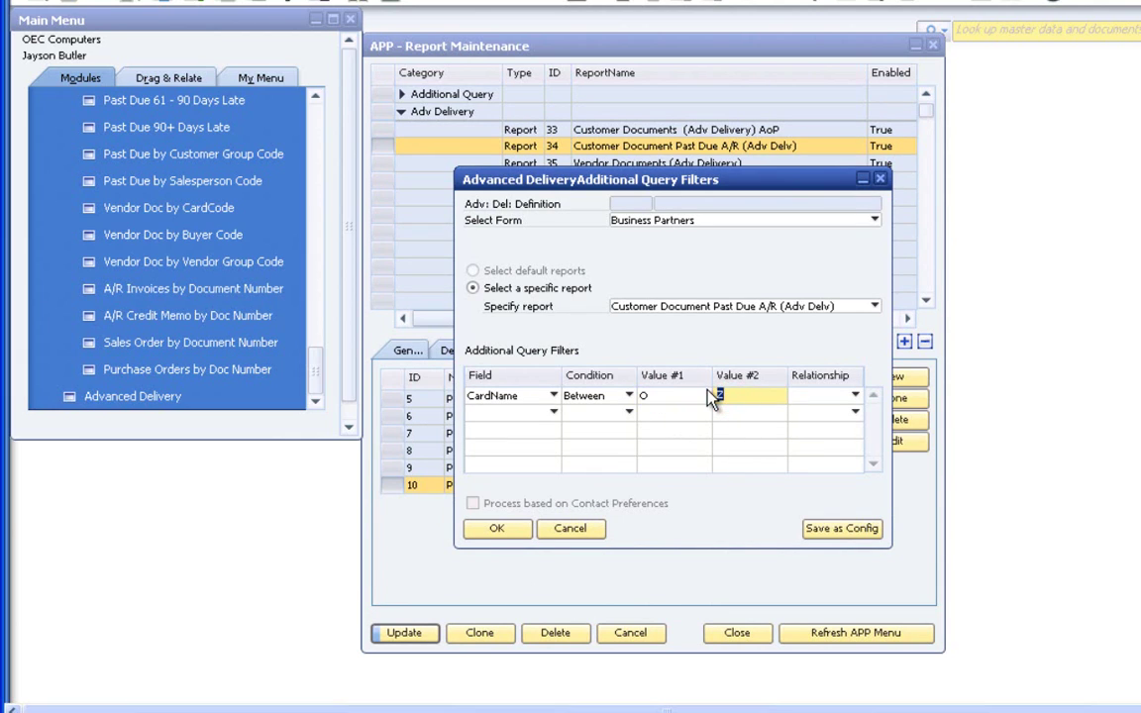
left_click(510, 529)
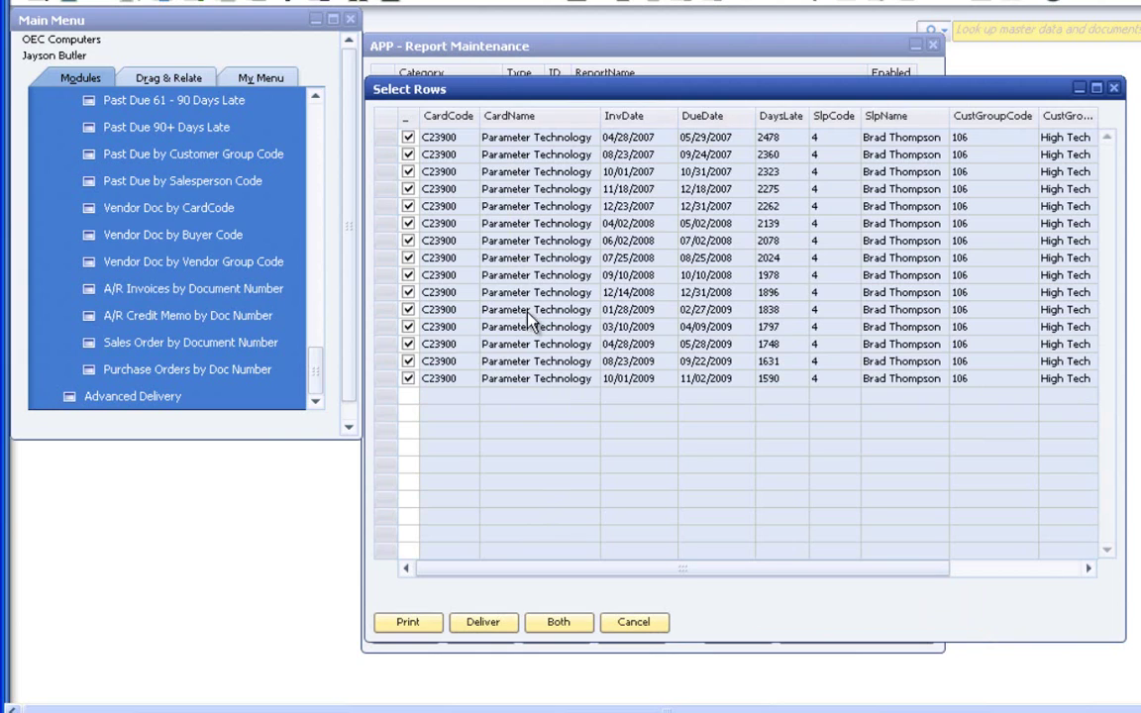
left_click(631, 624)
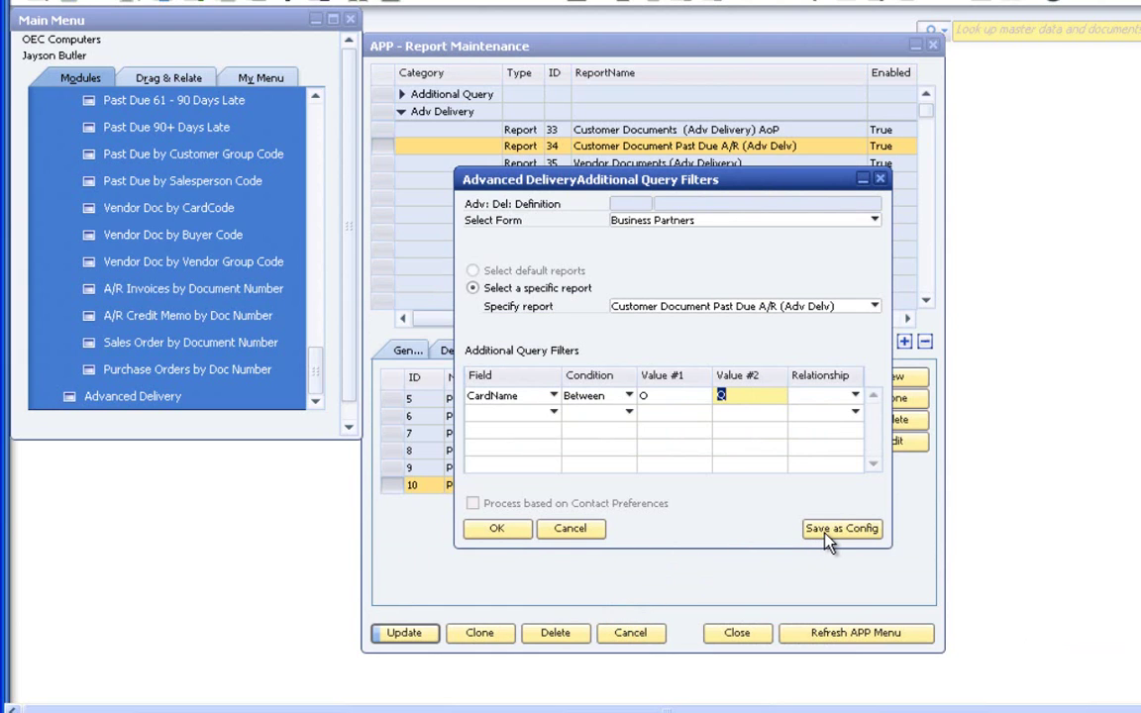
- Save the ad hoc filter setup as an advanced delivery definition named The Letter P and close the filter dialog
left_click(830, 533)
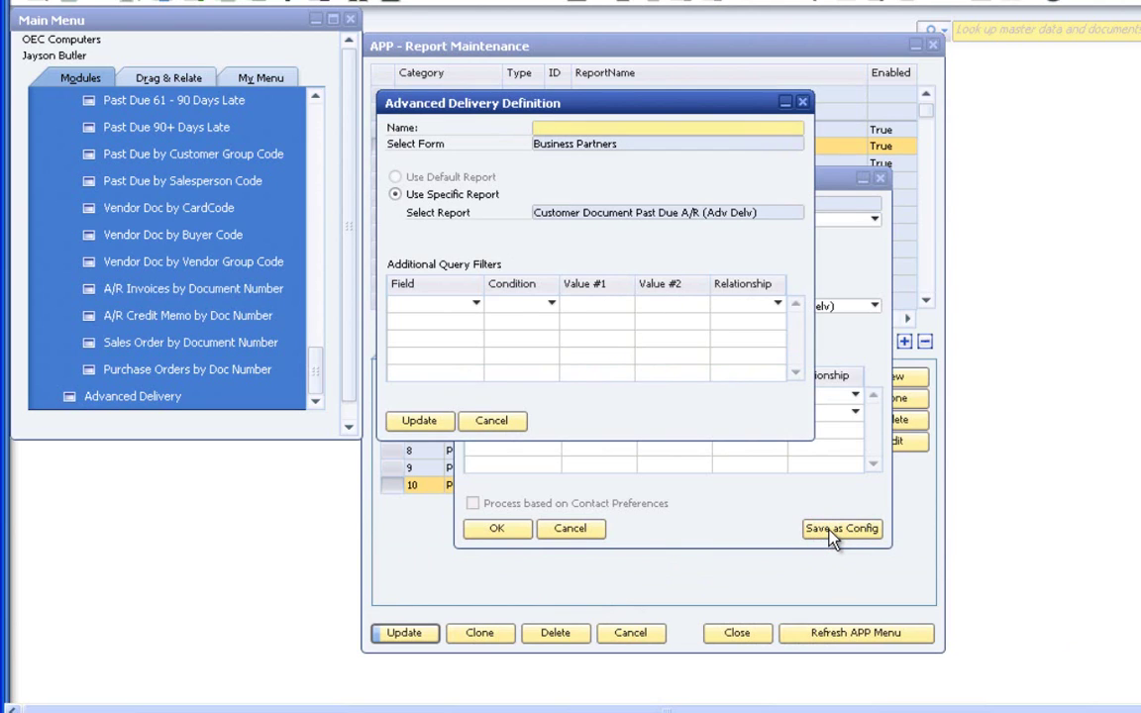
left_click(563, 127)
type("T")
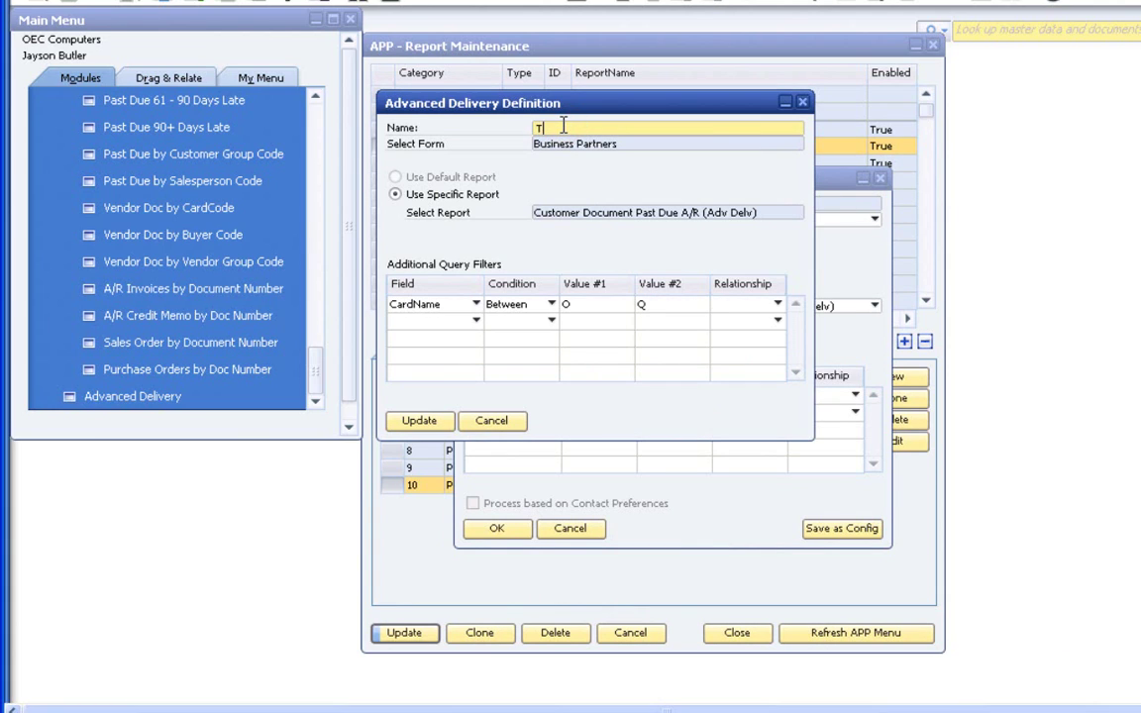
type("he Letter P")
left_click(419, 422)
left_click(423, 422)
left_click(571, 530)
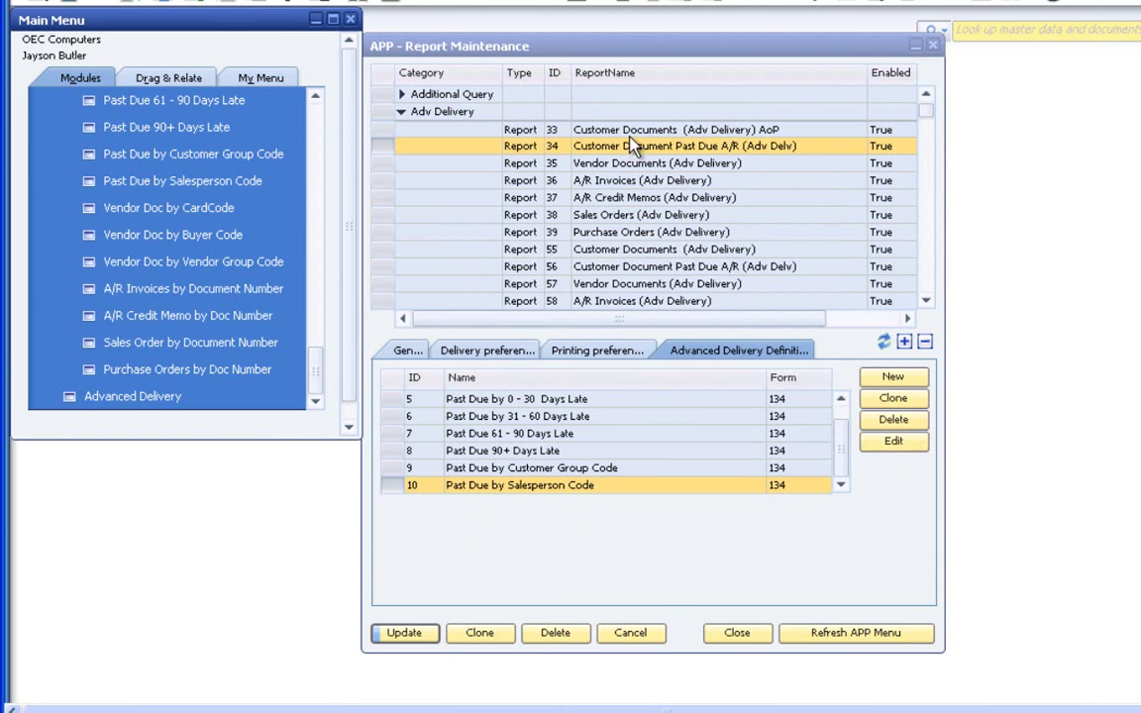
- Reload report 34's advanced delivery definitions and inspect the filter of The Letter P, closing it without changes
left_click(516, 147)
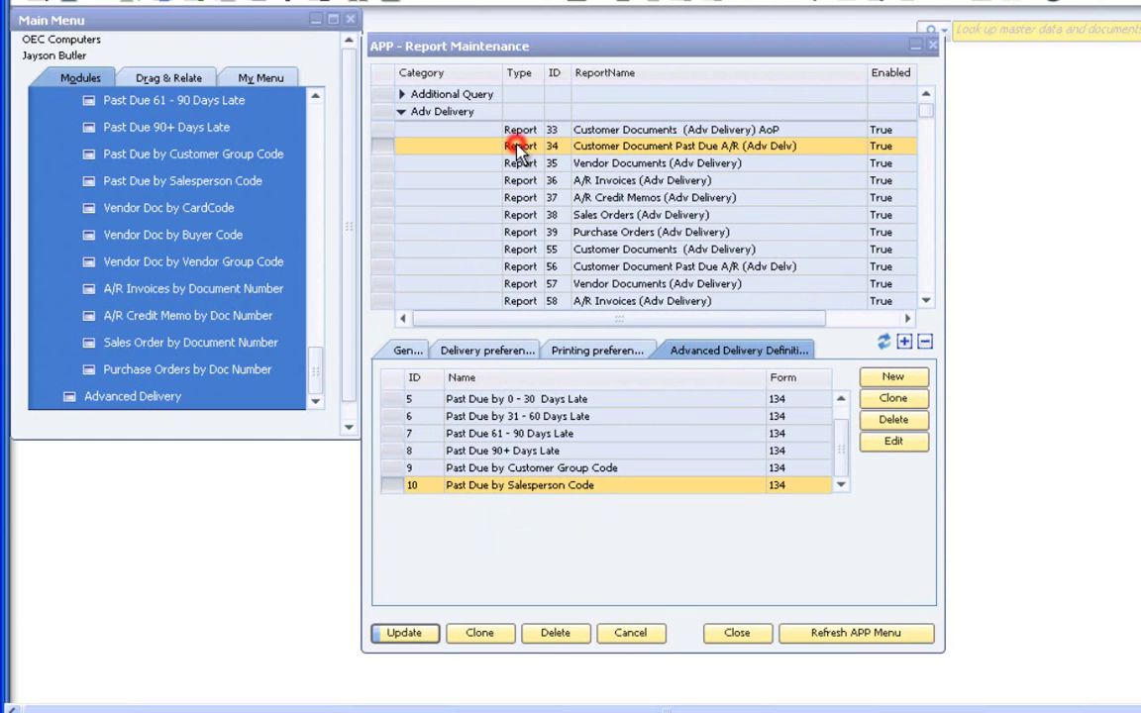
left_click(840, 474)
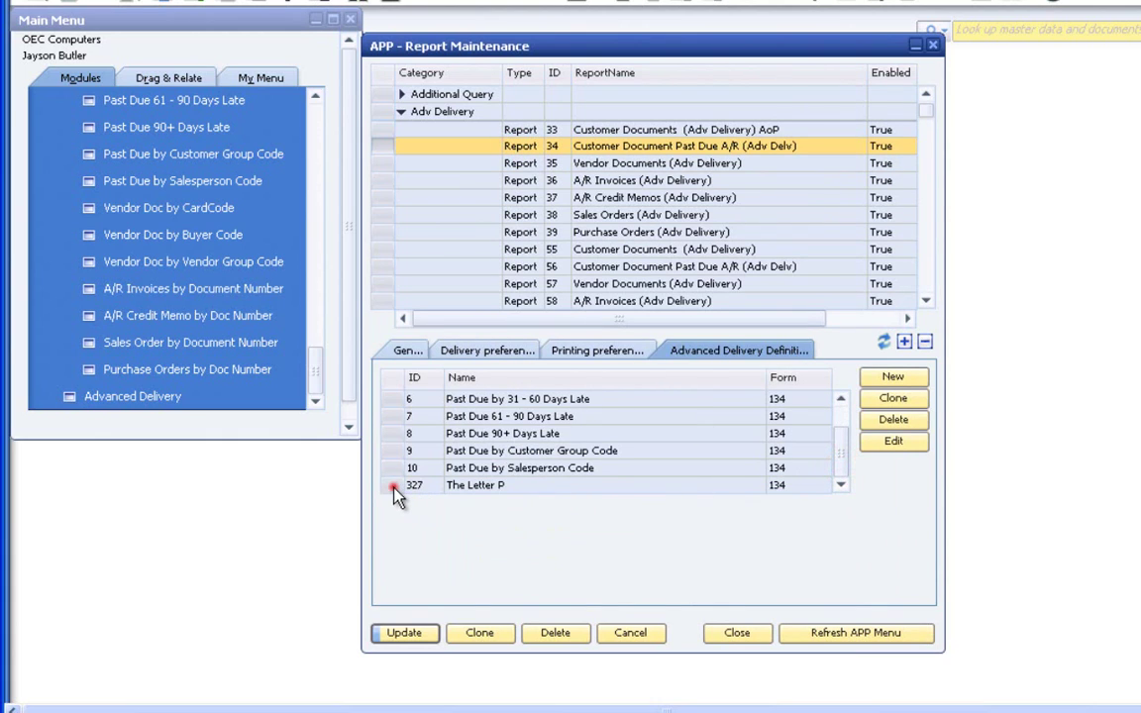
left_click(393, 490)
left_click(884, 443)
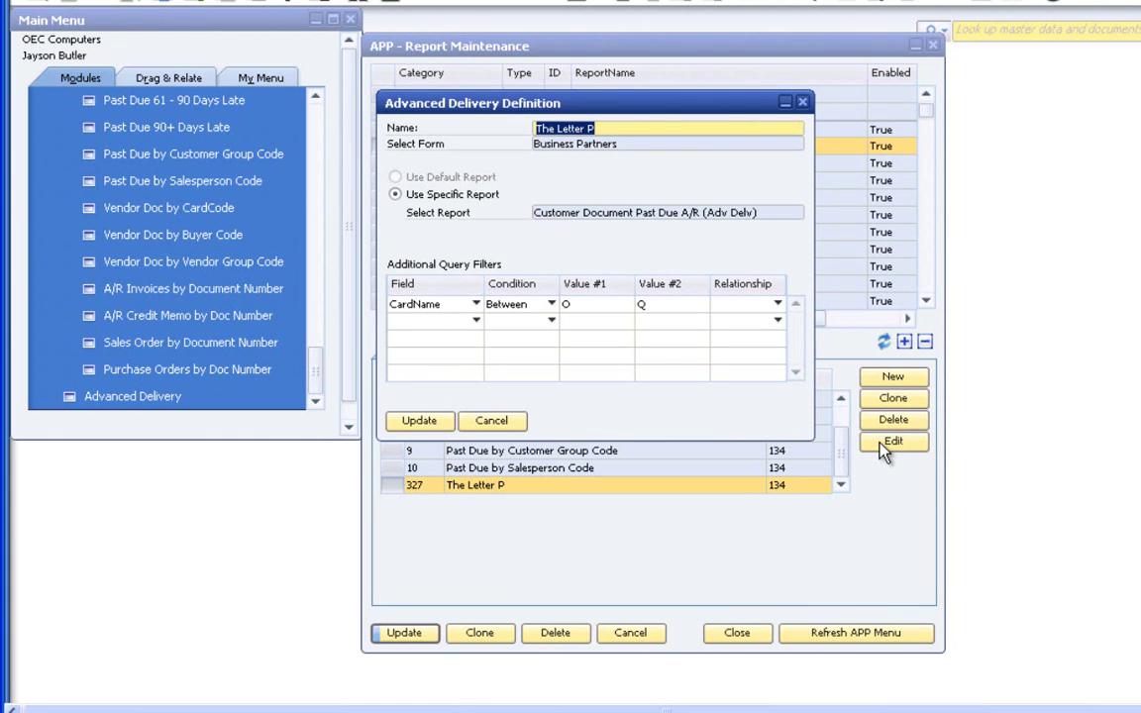
left_click(802, 104)
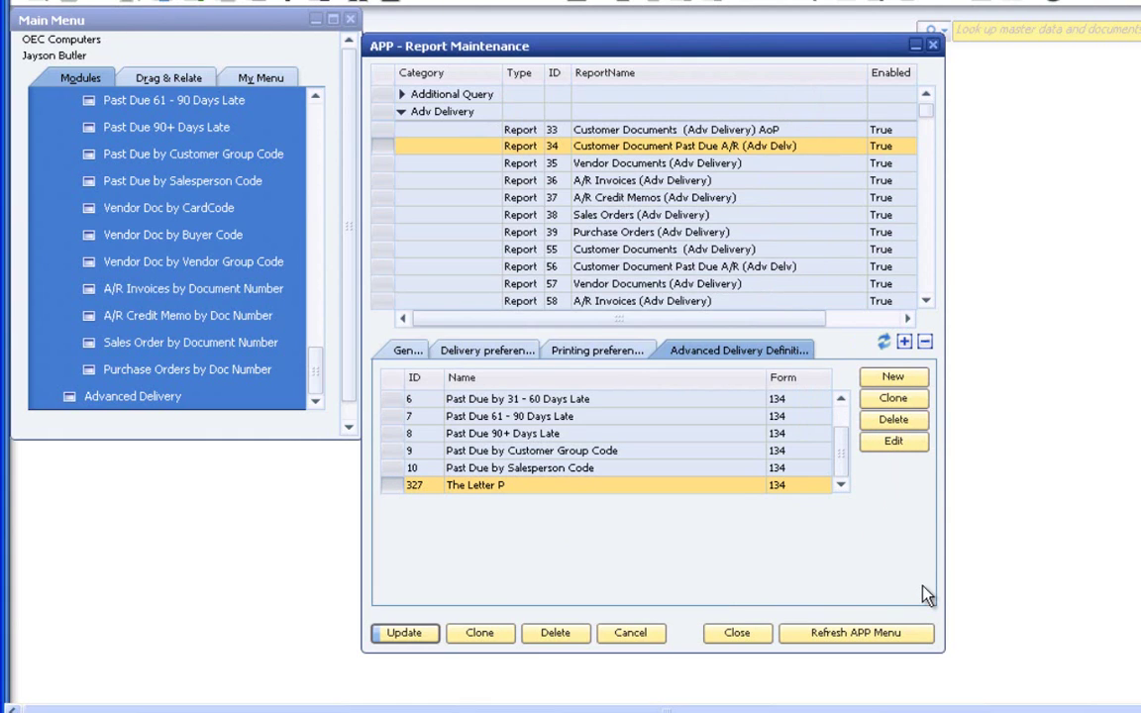
- Refresh the APP menu and locate The Letter P under the APP Reports' Advanced Delivery Definitions
left_click(880, 637)
left_click(317, 382)
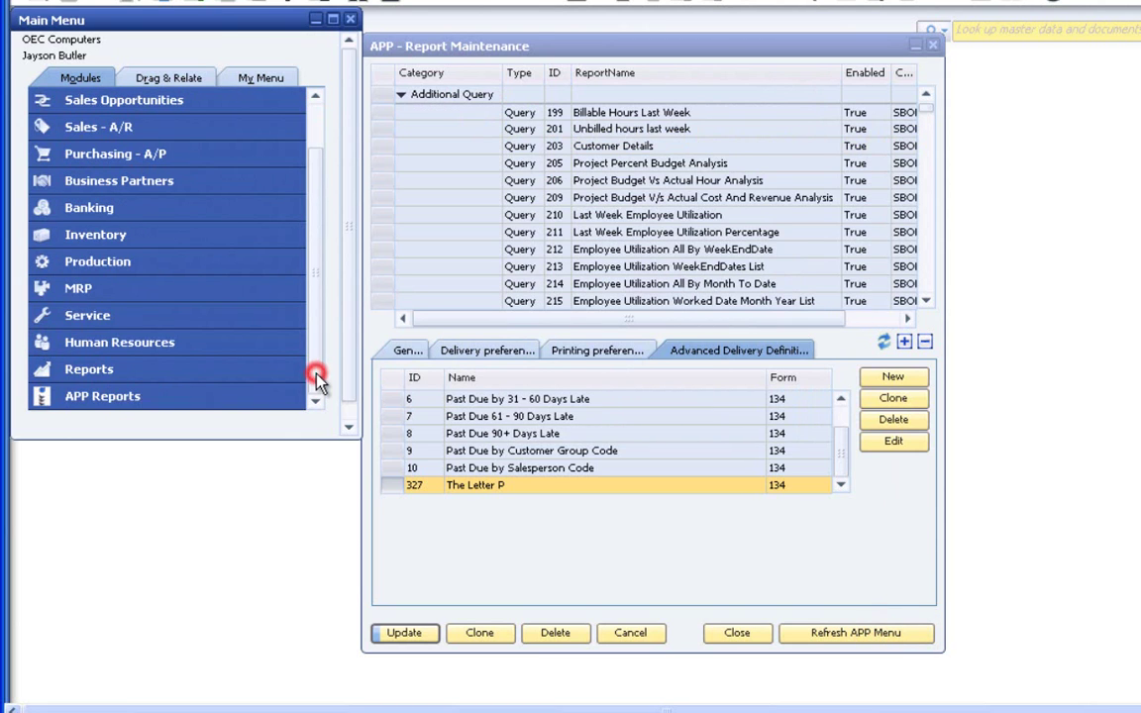
left_click(188, 396)
left_click(149, 384)
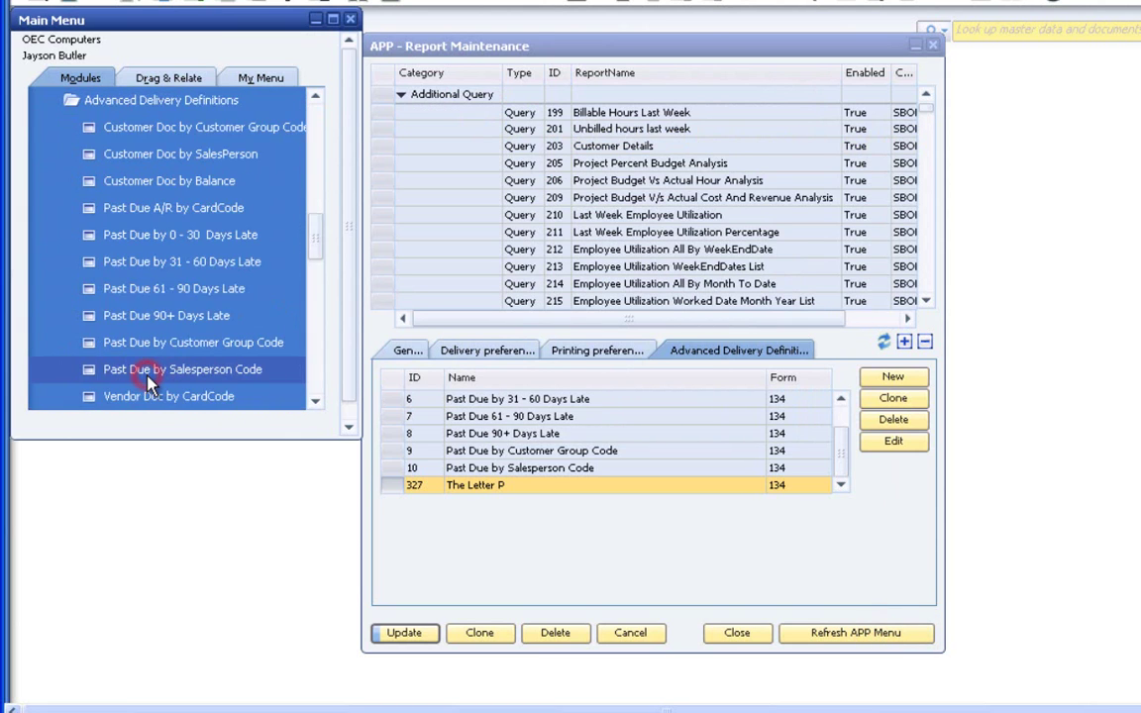
scroll(149, 384, "down", 1)
scroll(149, 384, "down", 4)
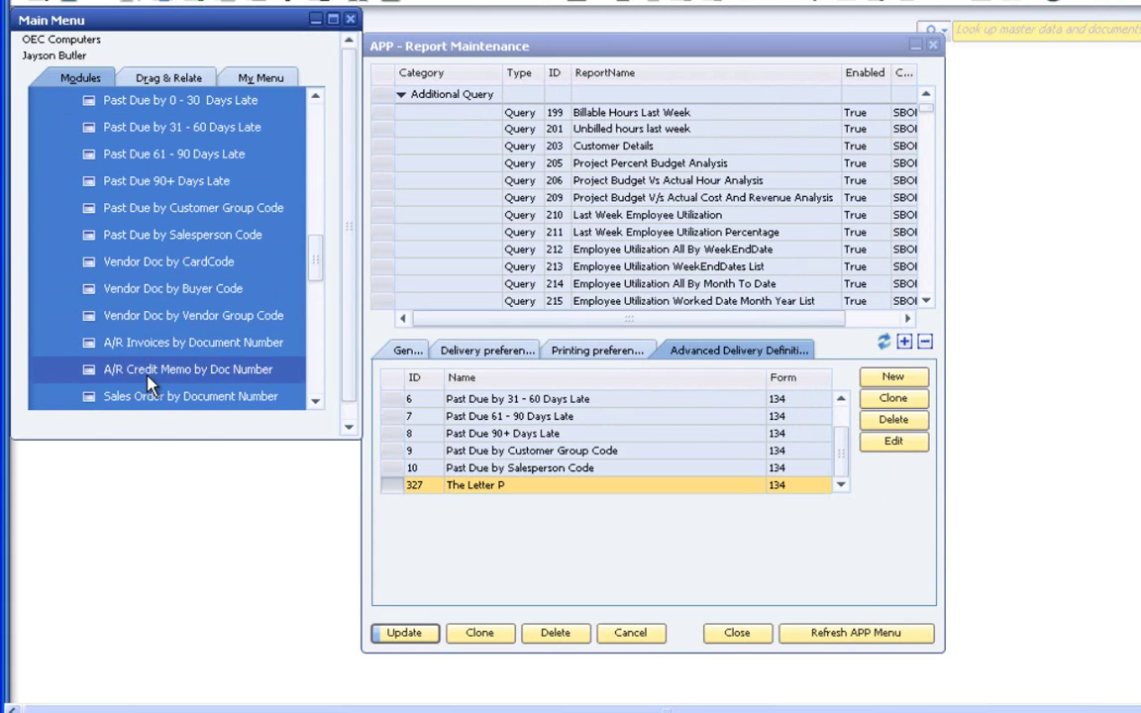
scroll(149, 379, "down", 2)
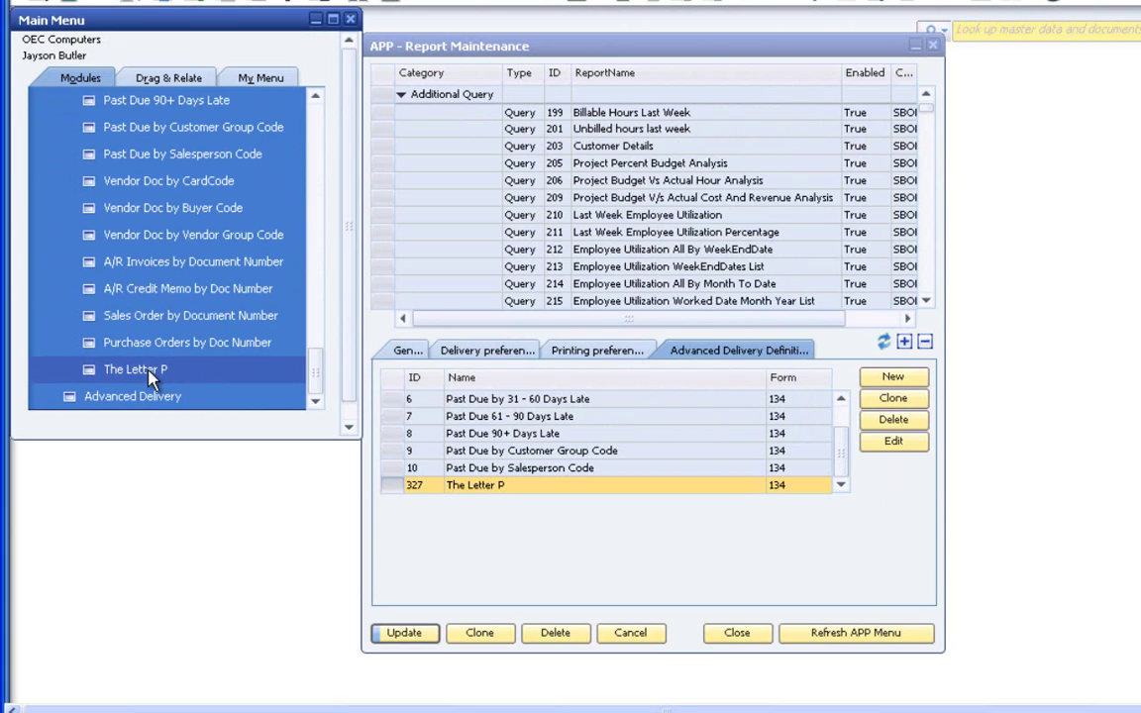
- Run The Letter P delivery definition with its saved filters and deliver all matching past due rows
left_click(149, 380)
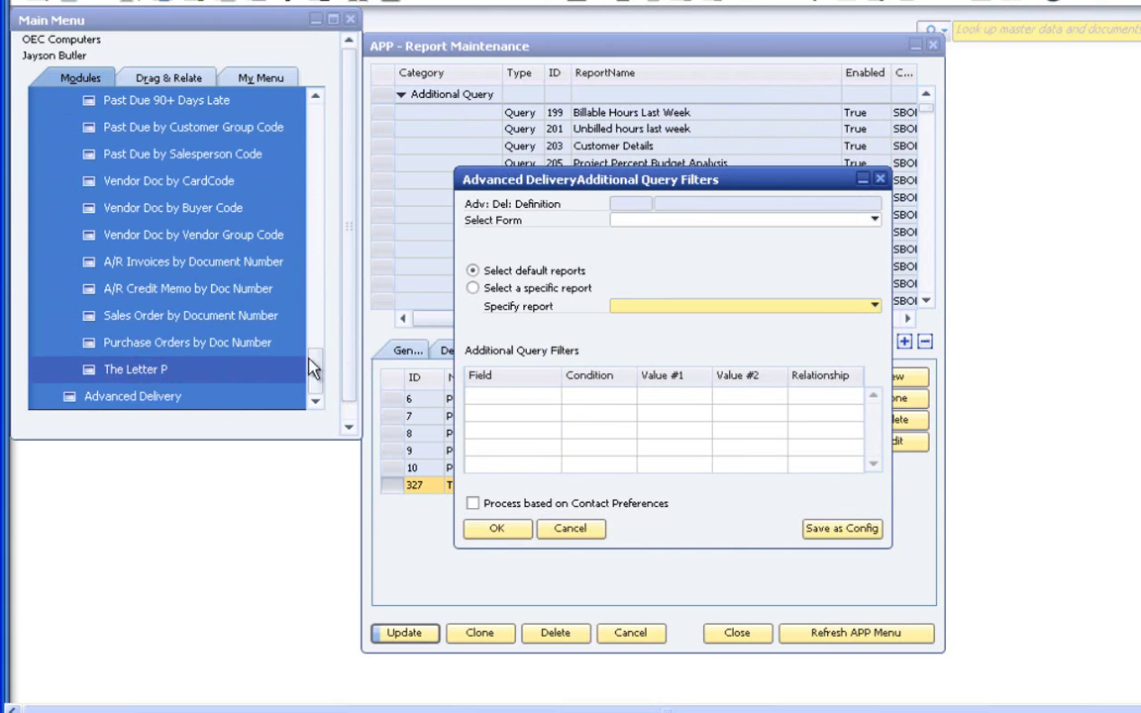
left_click(520, 529)
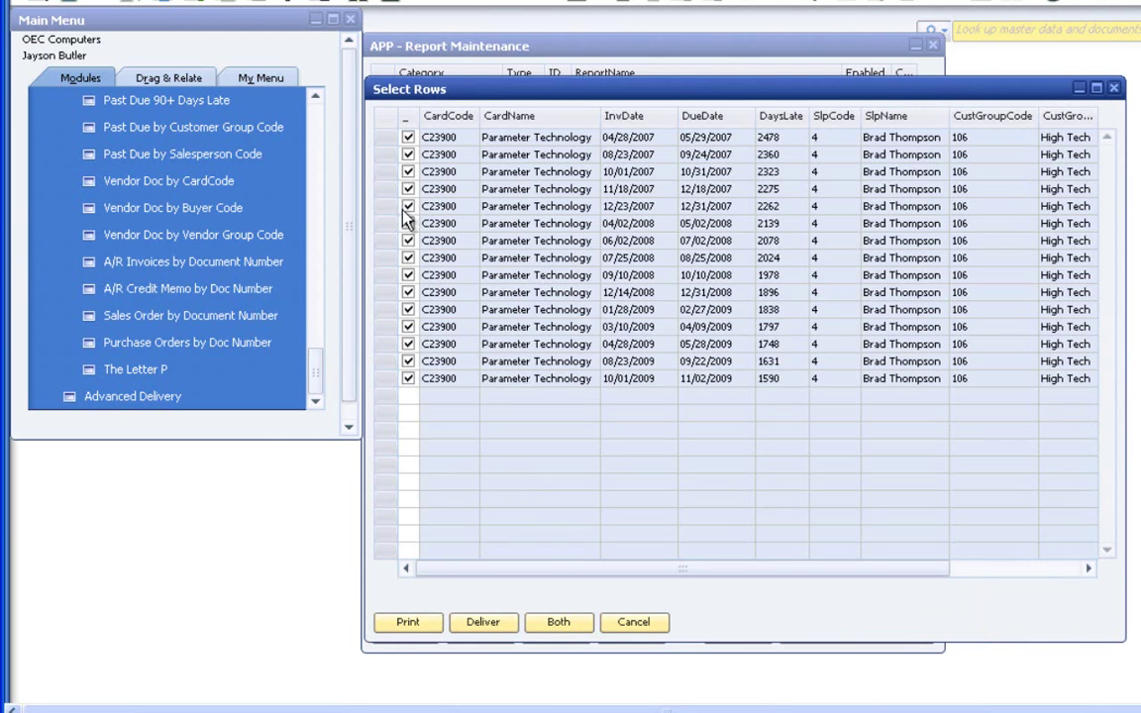
left_click(483, 626)
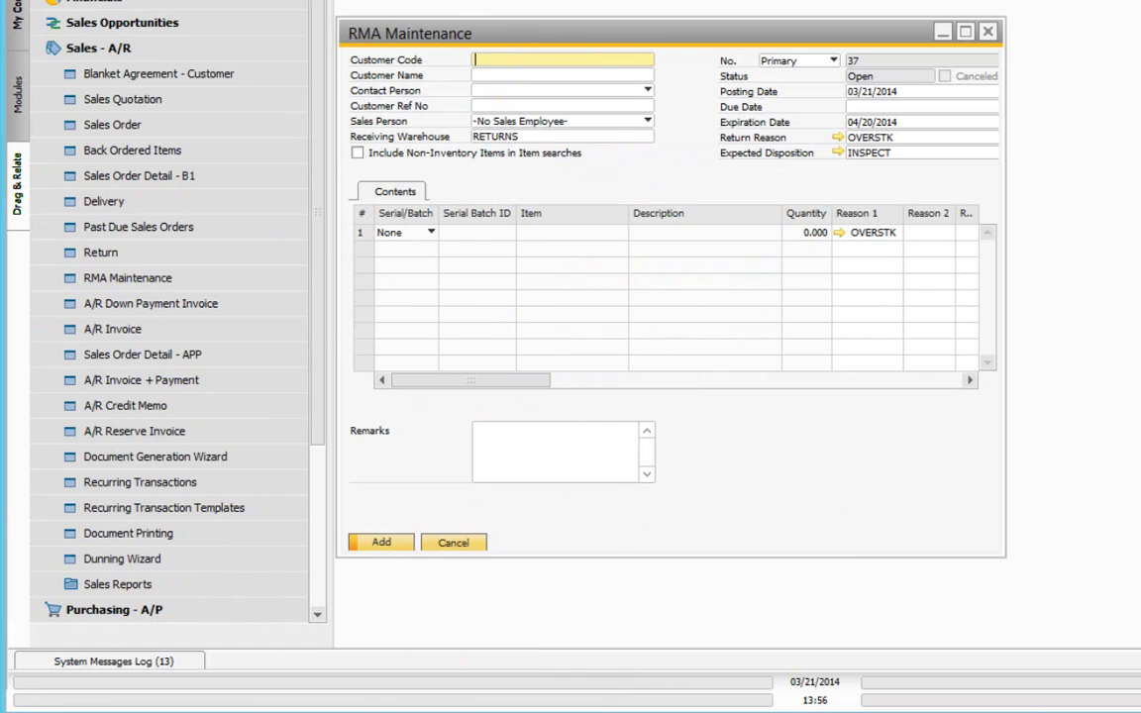
left_click(555, 450)
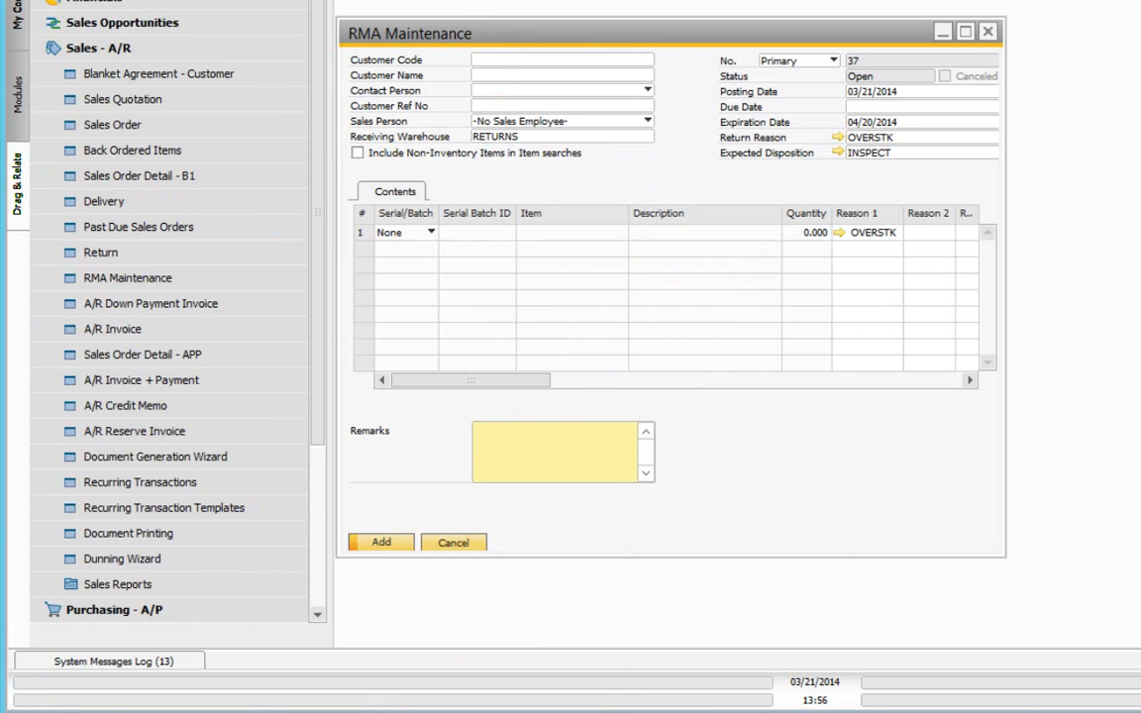
key("ctrl+Page_Down")
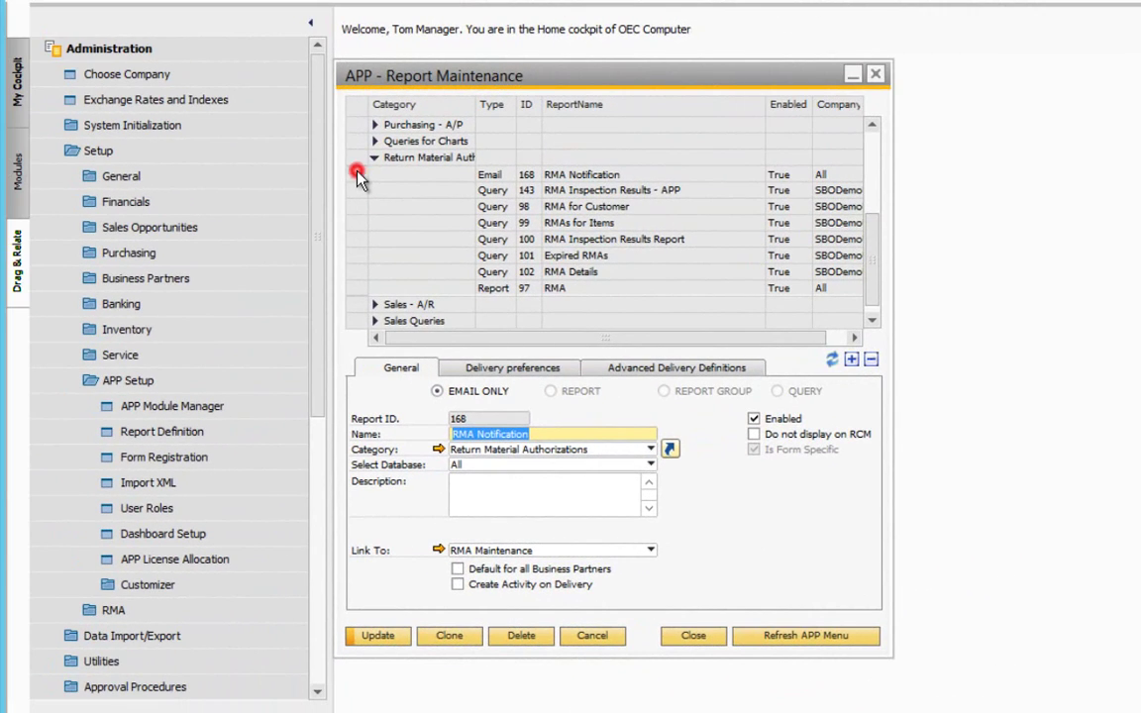
- Inspect the RMA Notification email report's delivery preferences and linked message template, closing the template without saving
left_click(358, 175)
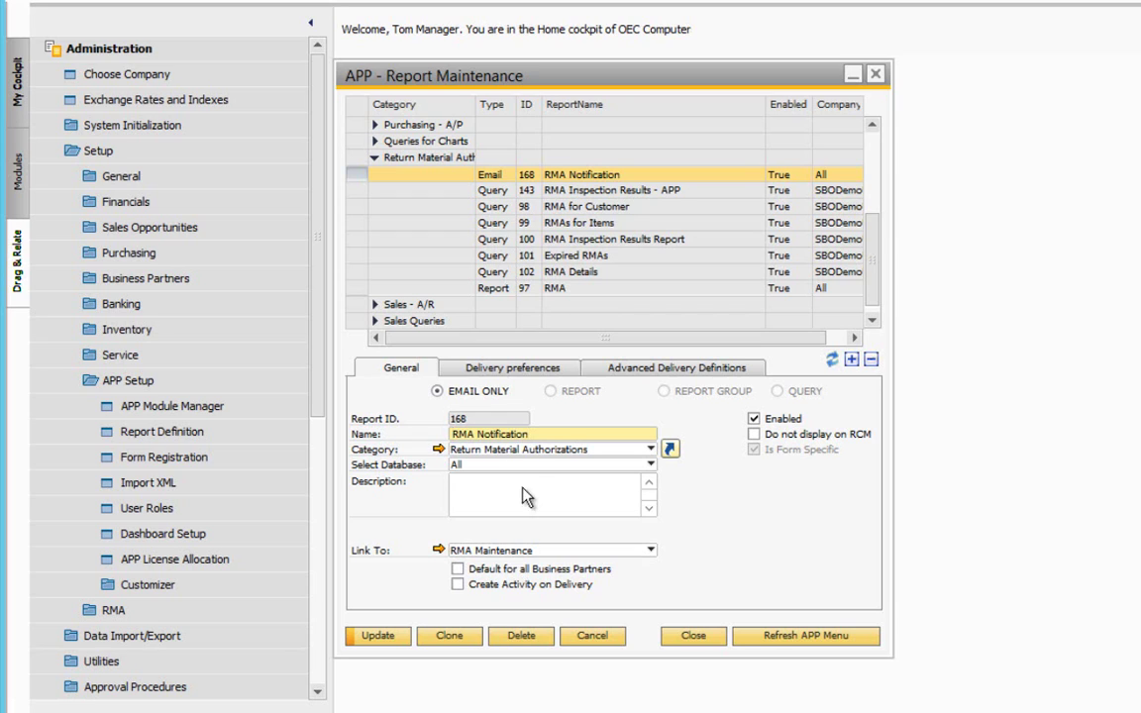
left_click(525, 376)
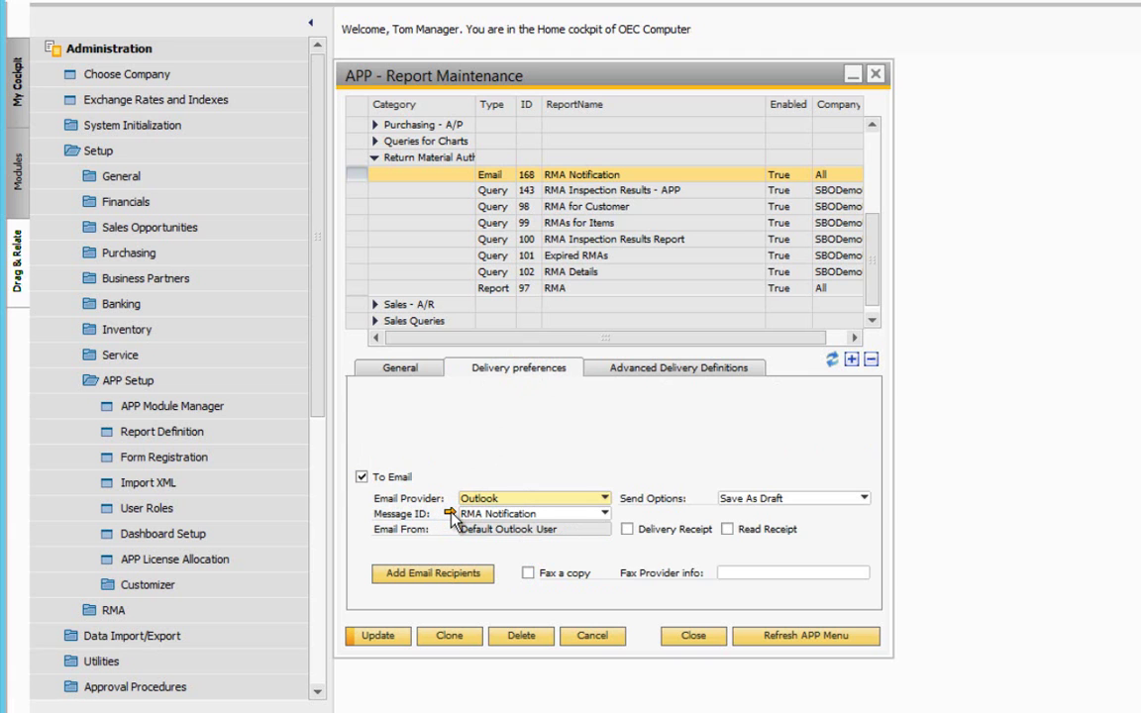
left_click(450, 515)
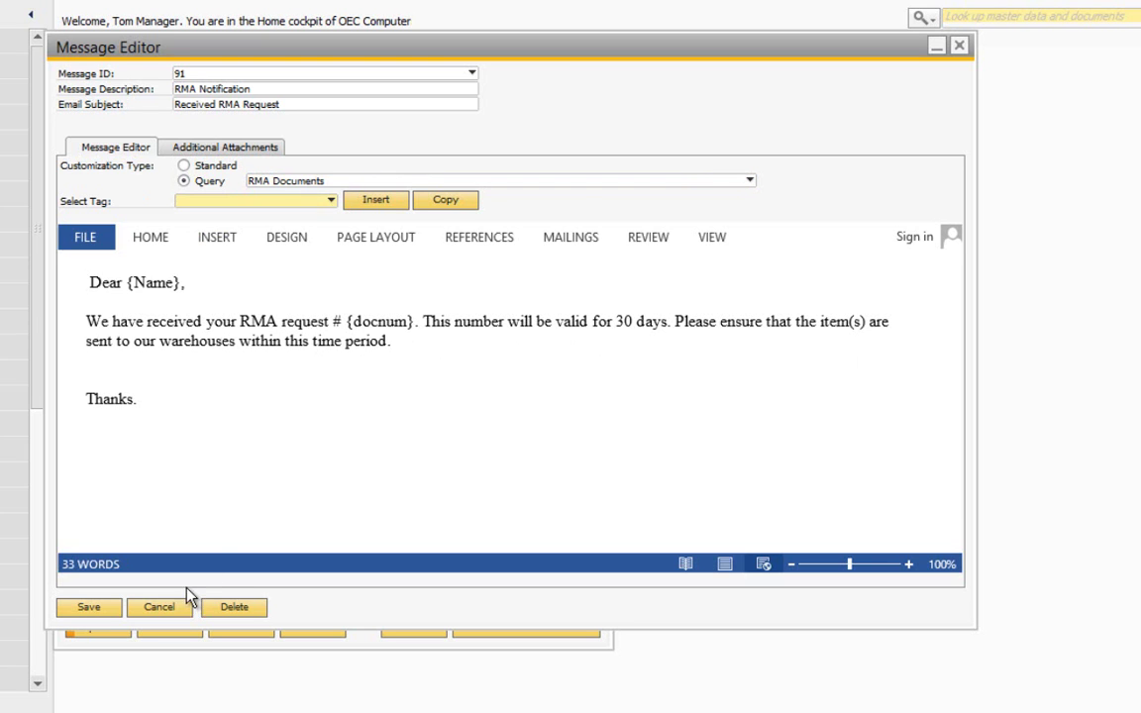
left_click(161, 608)
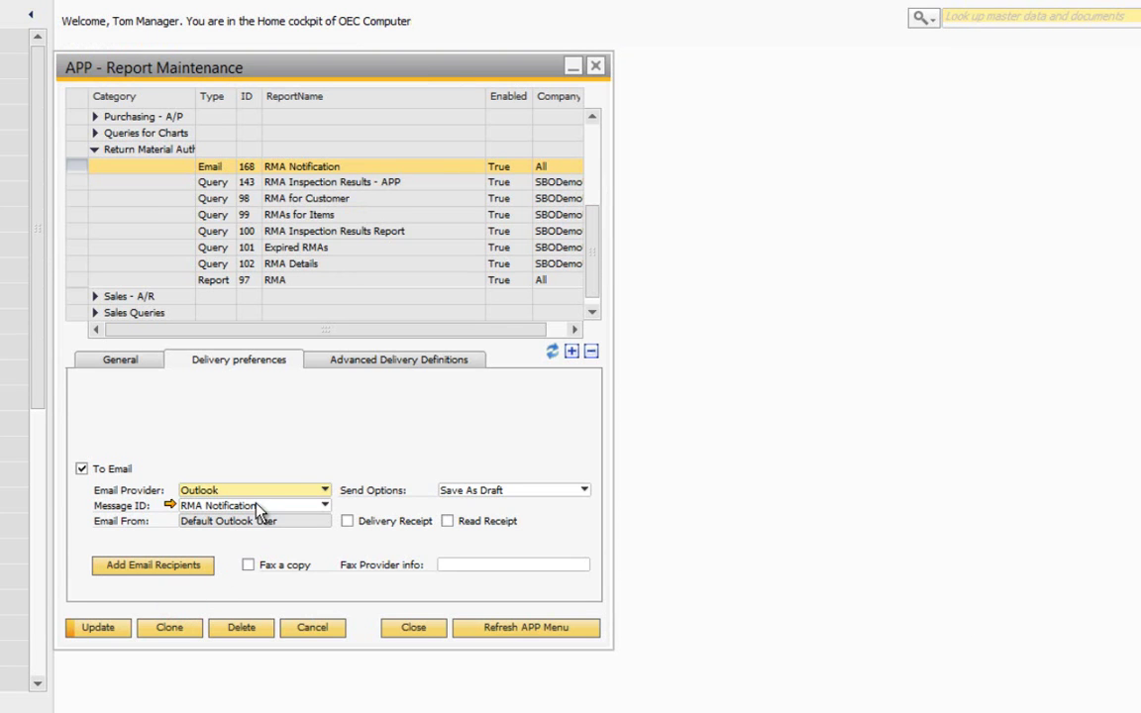
- Inspect the filter of the RMA Notification Doc Range advanced delivery definition, closing it without changes
left_click(375, 363)
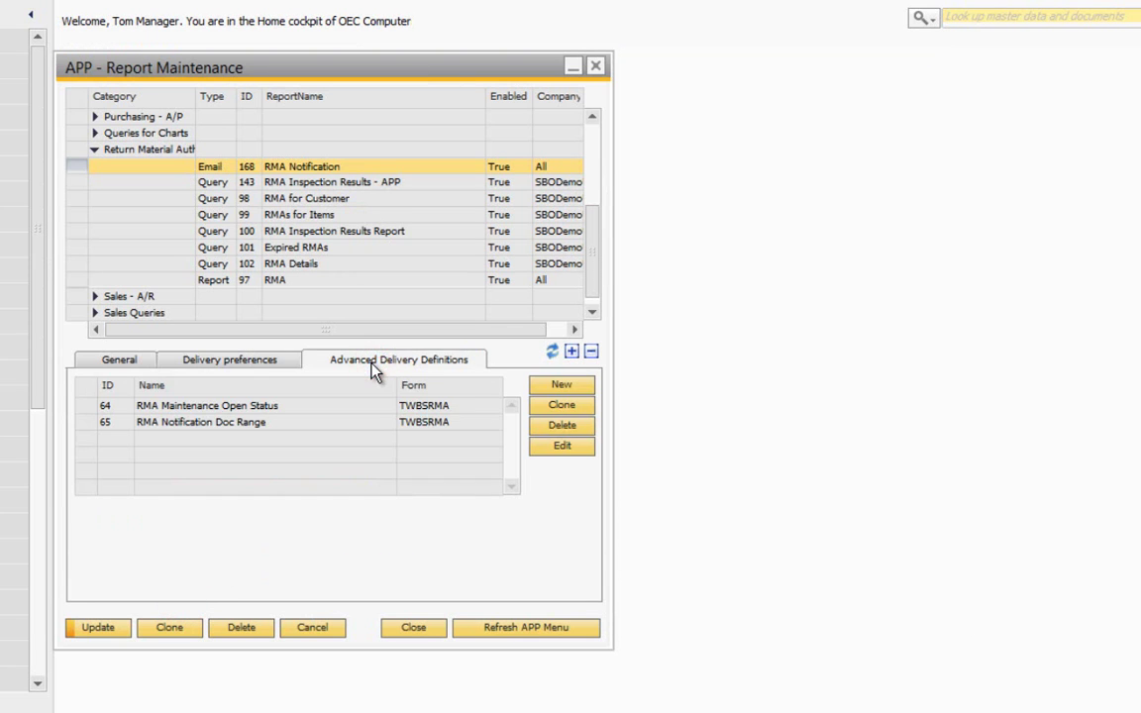
left_click(89, 423)
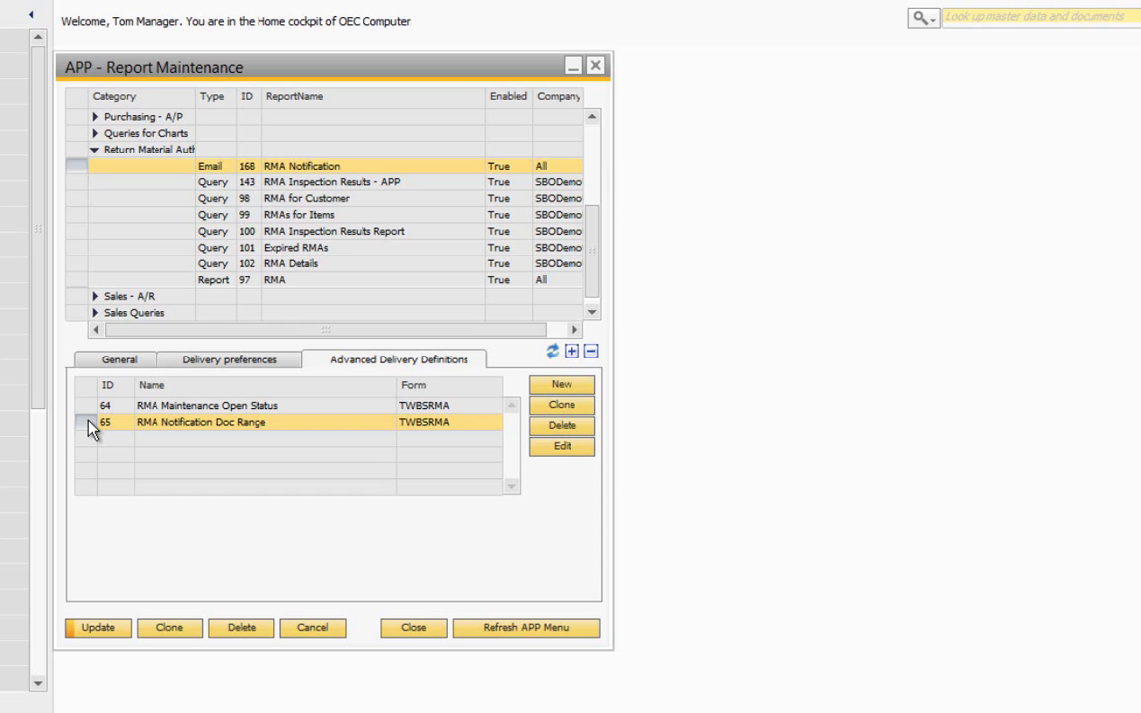
left_click(560, 451)
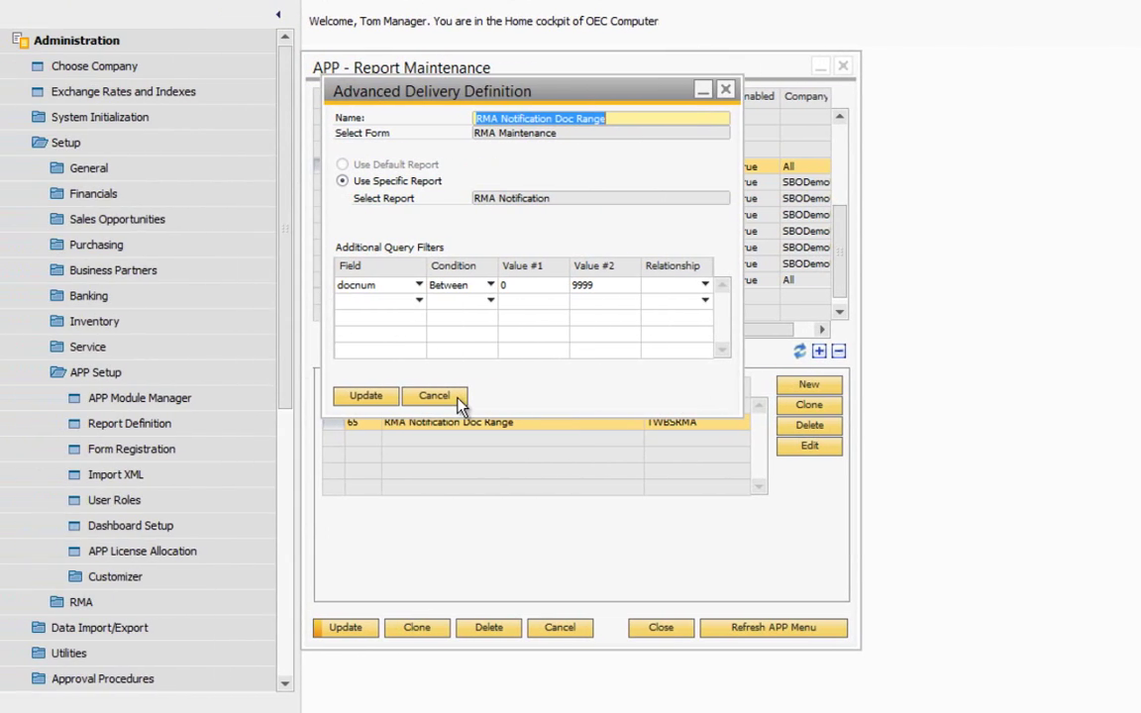
left_click(434, 396)
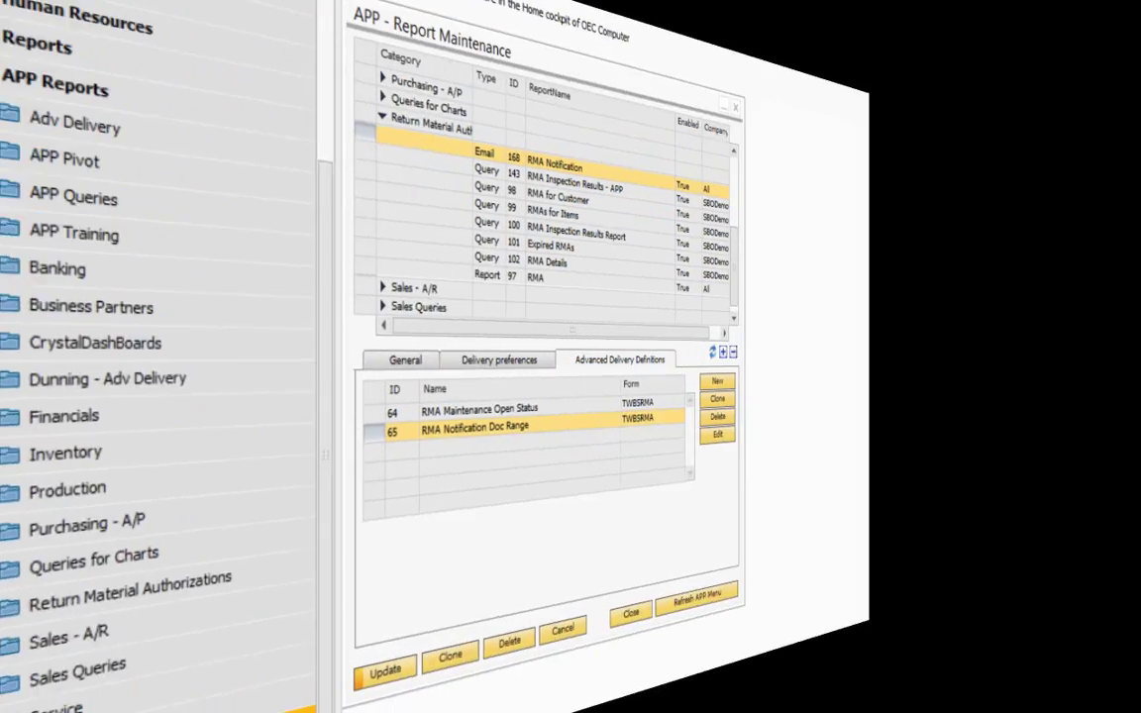
- Launch the RMA Notification Doc Range definition and set its docnum filter to between 34 and 36
left_click(195, 653)
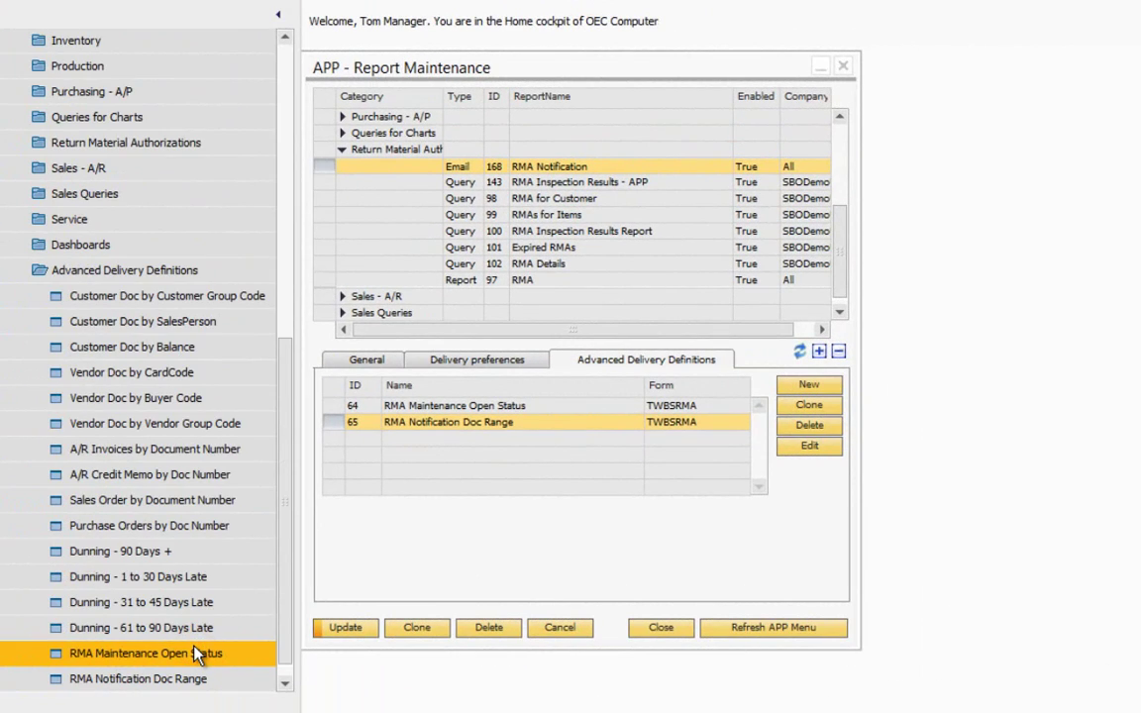
left_click(198, 679)
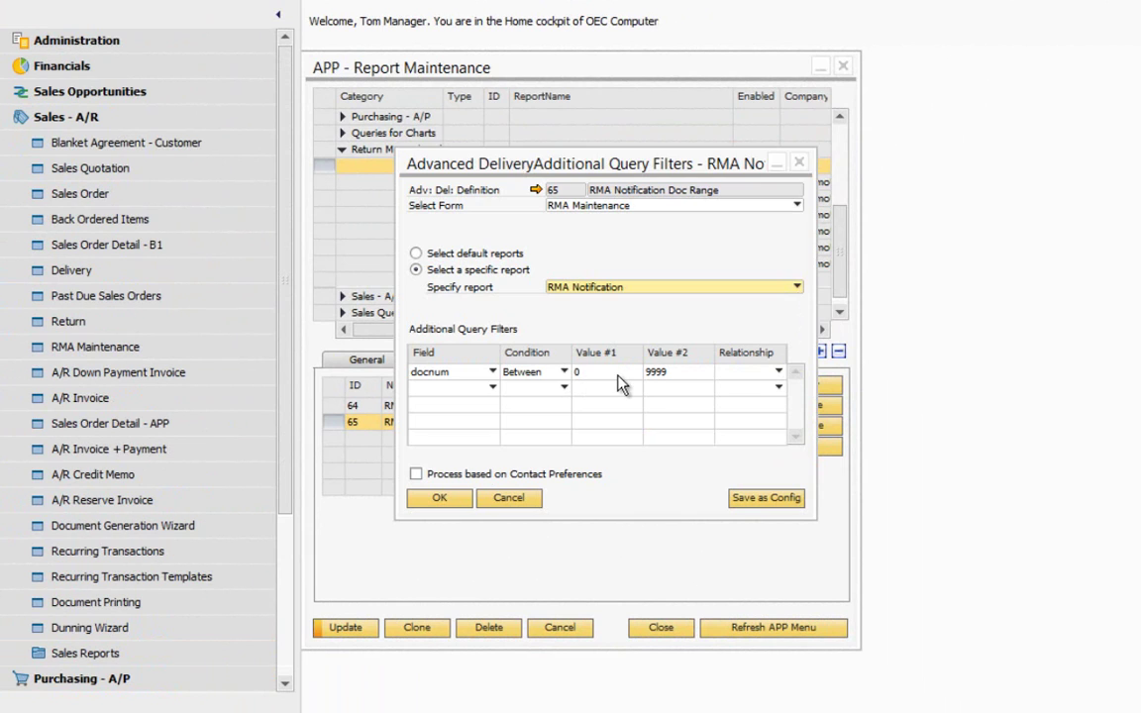
double_click(614, 372)
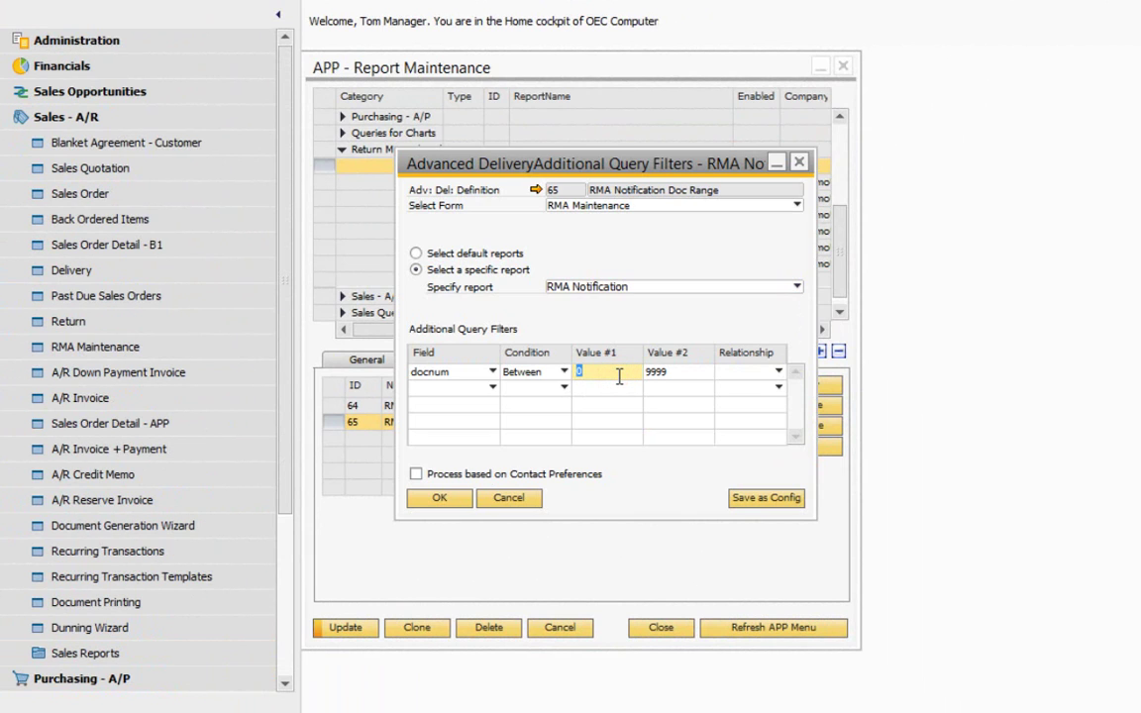
type("34")
double_click(669, 373)
type("36")
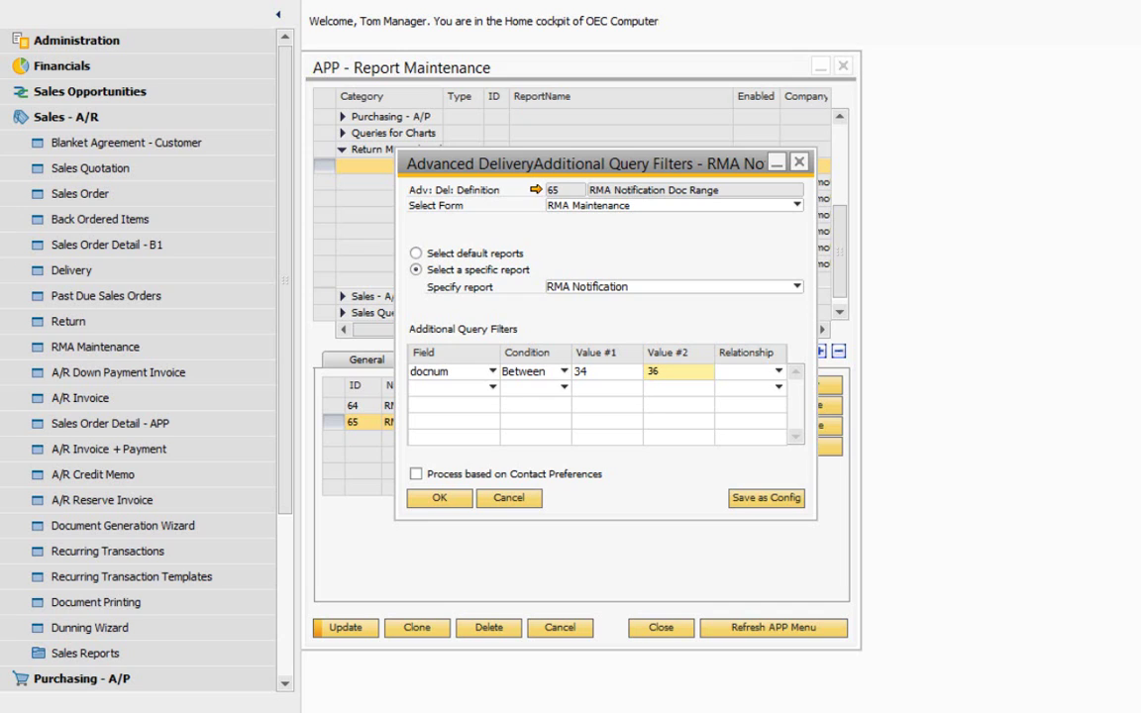
- Enable processing based on contact preferences, run the filter, and process all the matching RMA rows
left_click(416, 474)
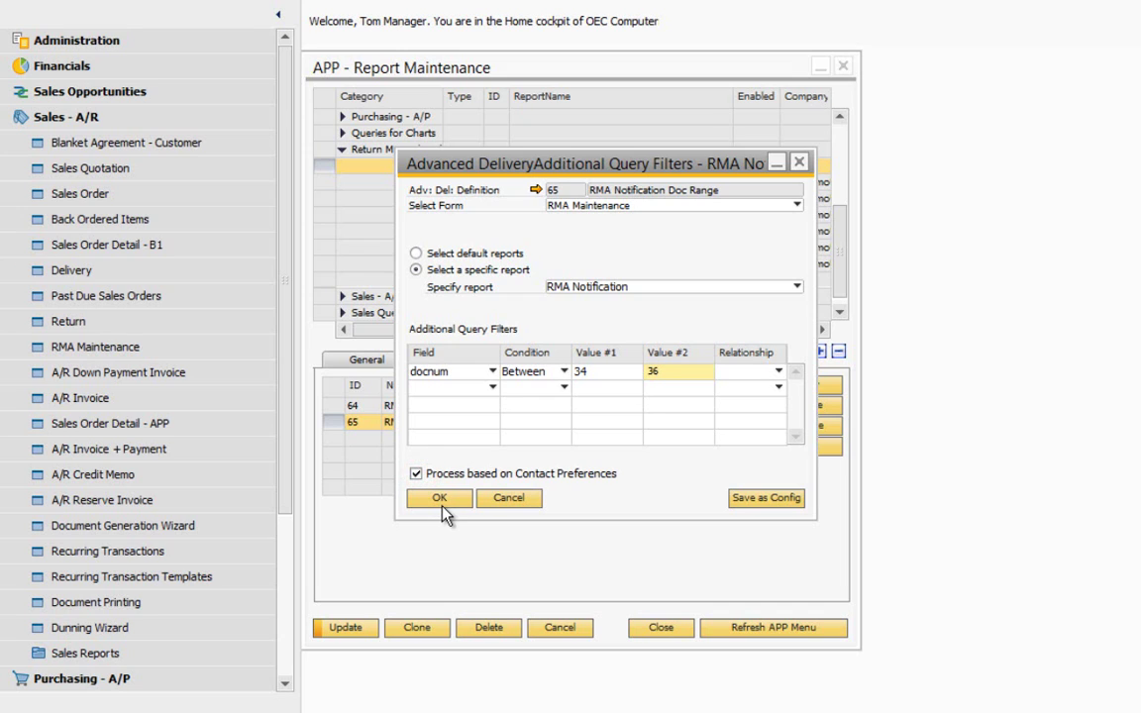
left_click(442, 503)
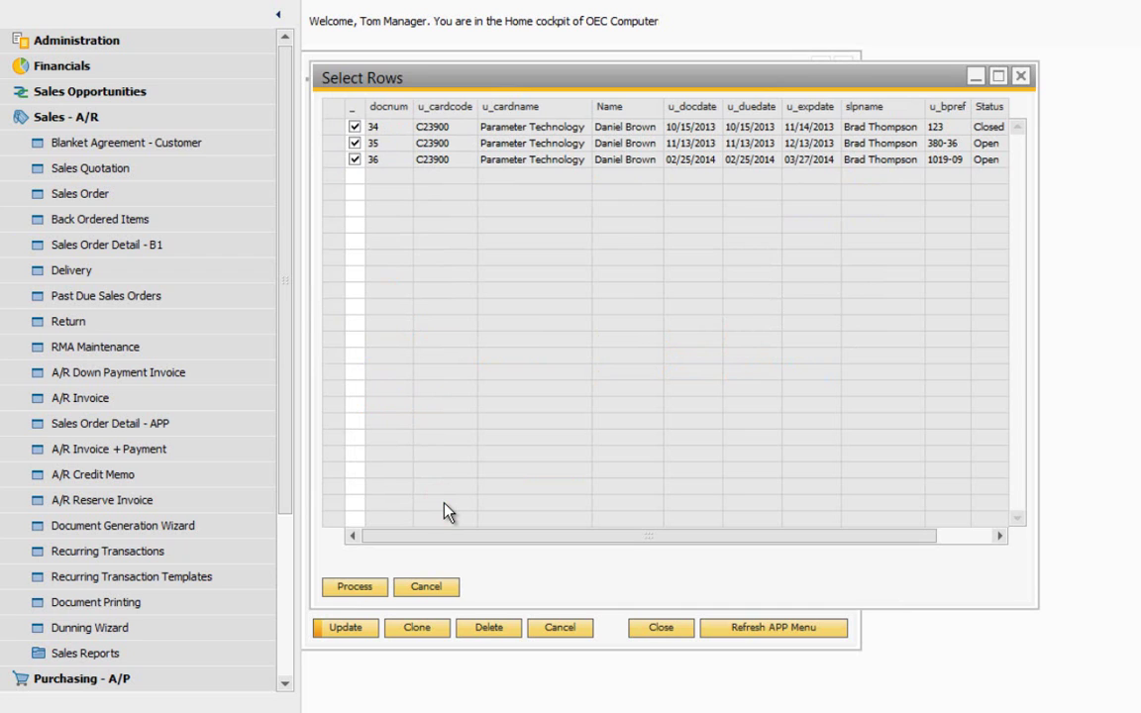
left_click(375, 593)
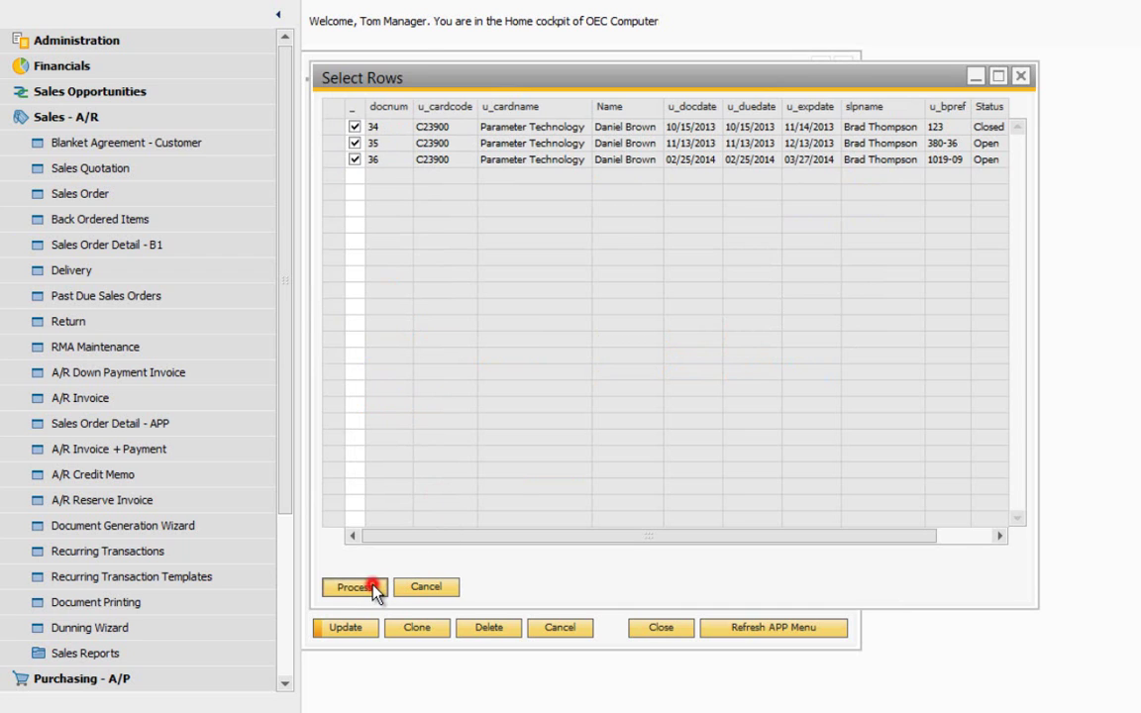